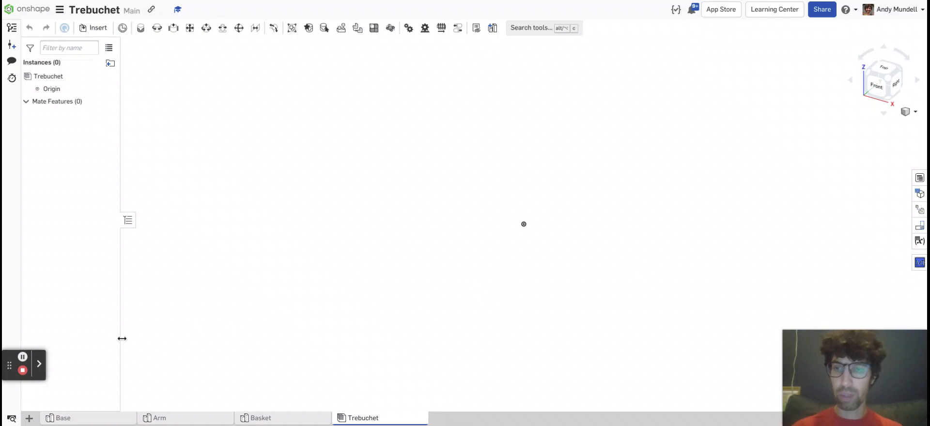
Open the Arm part studio and start a sketch on the Front plane, viewed face-on.
left_click(169, 419)
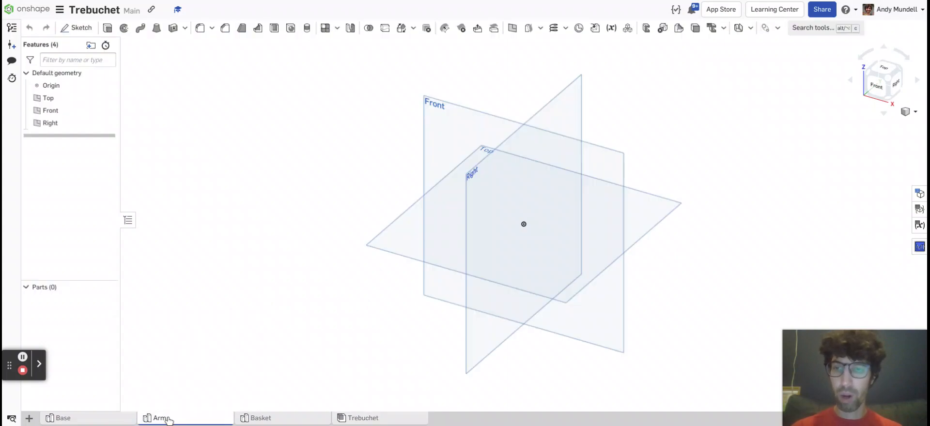
left_click(29, 417)
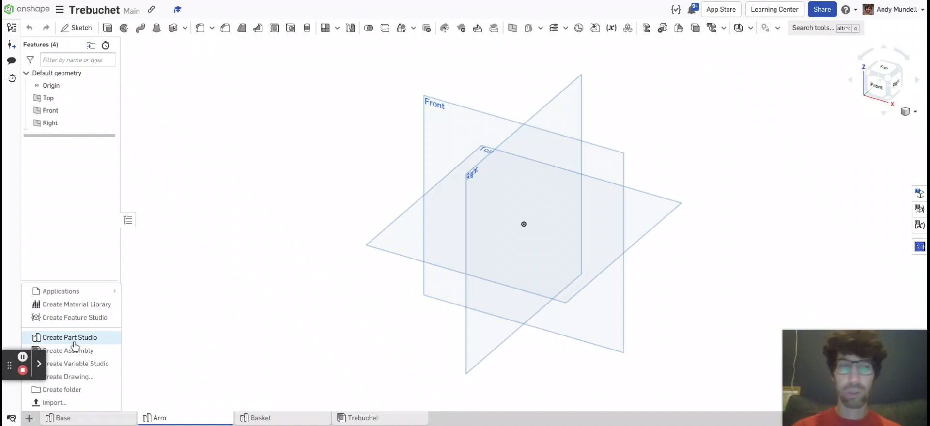
left_click(176, 420)
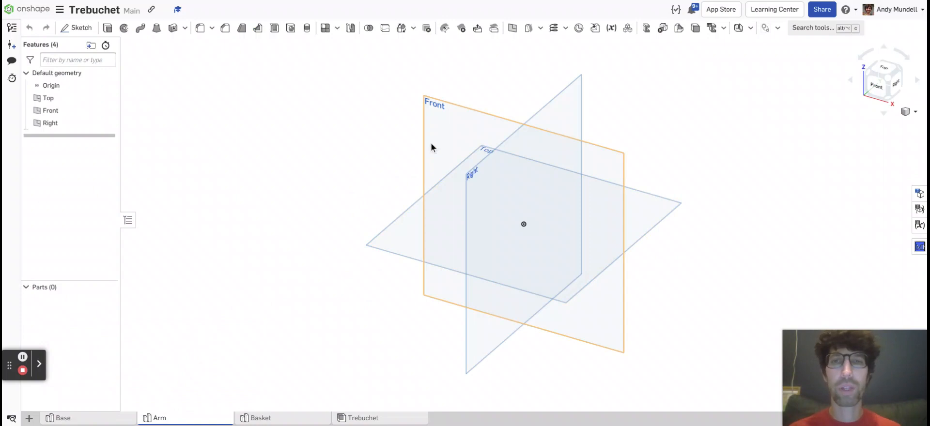
left_click(76, 29)
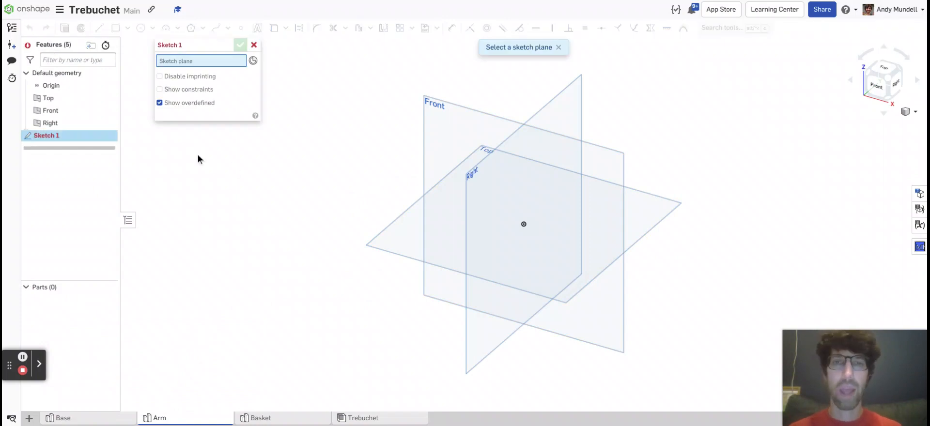
left_click(457, 132)
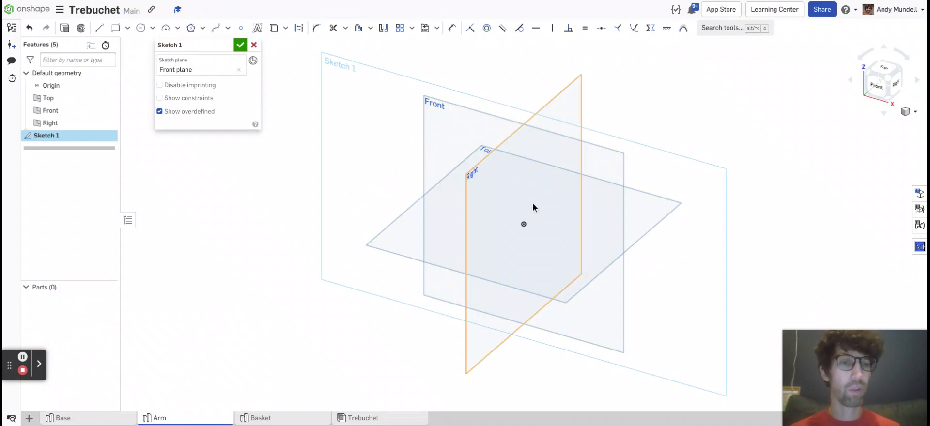
left_click(877, 90)
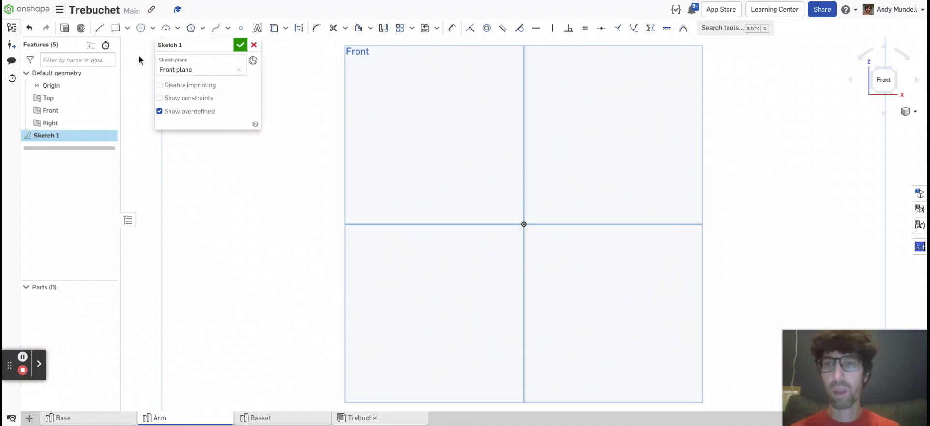
Sketch a center point rectangle about 1.53 in wide and 1.41 in high, centered on the origin.
left_click(126, 29)
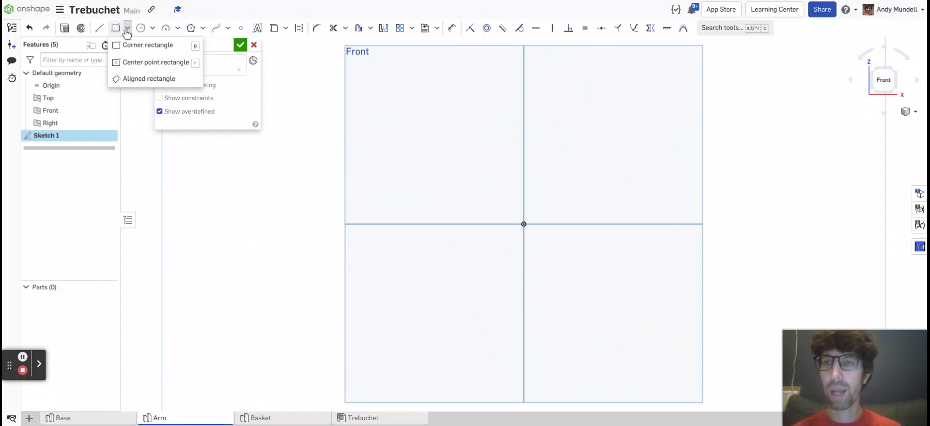
left_click(136, 63)
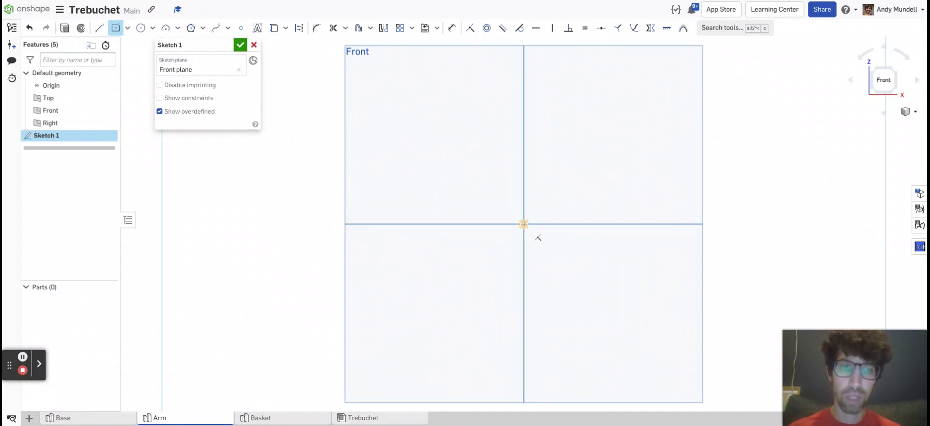
left_click(523, 224)
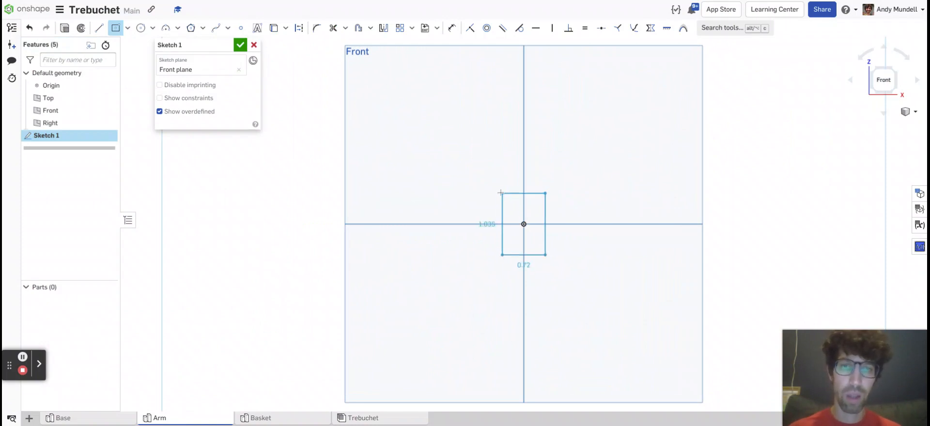
left_click(478, 182)
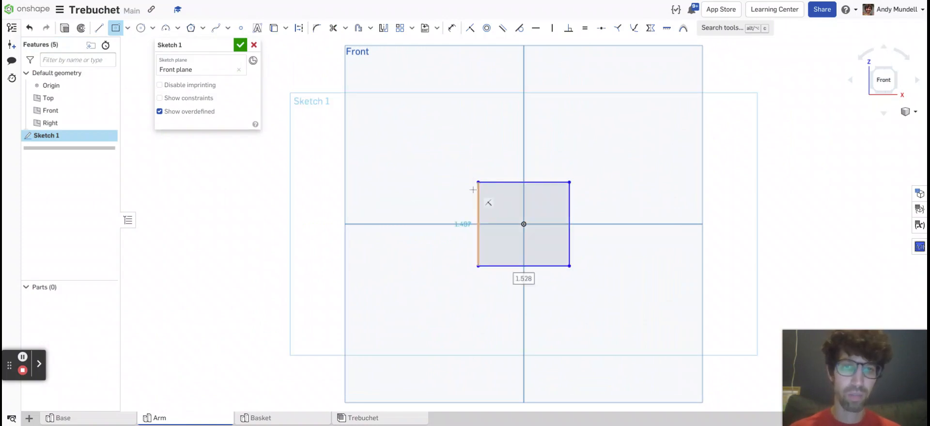
Dimension the rectangle's width at 0.75 in.
left_click(452, 29)
left_click(497, 182)
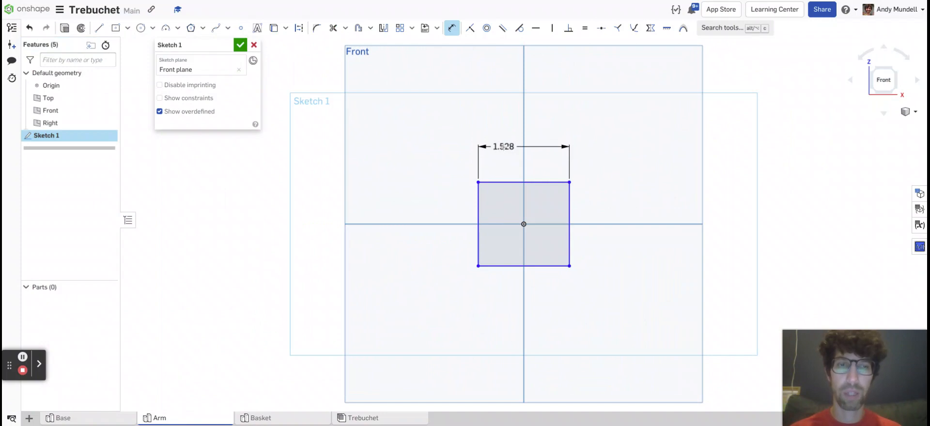
left_click(503, 146)
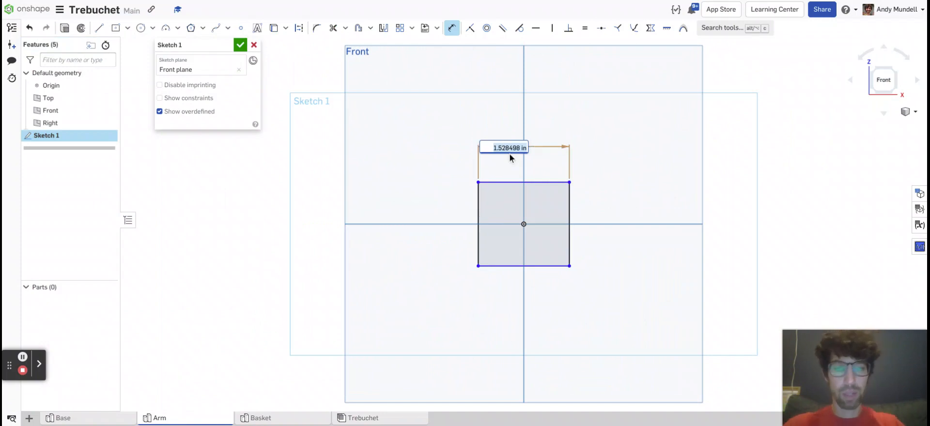
type("0.75")
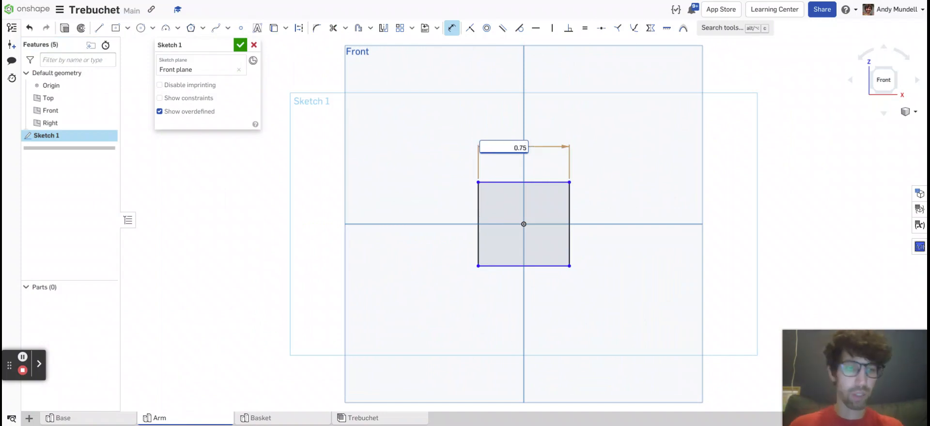
key("Return")
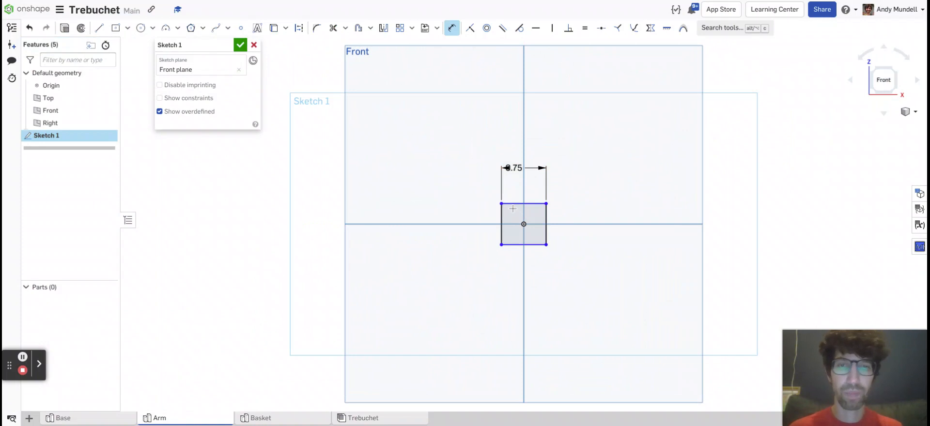
Try a 0.75 in height dimension on the rectangle's vertical side and undo it.
scroll(518, 204, "up", 3)
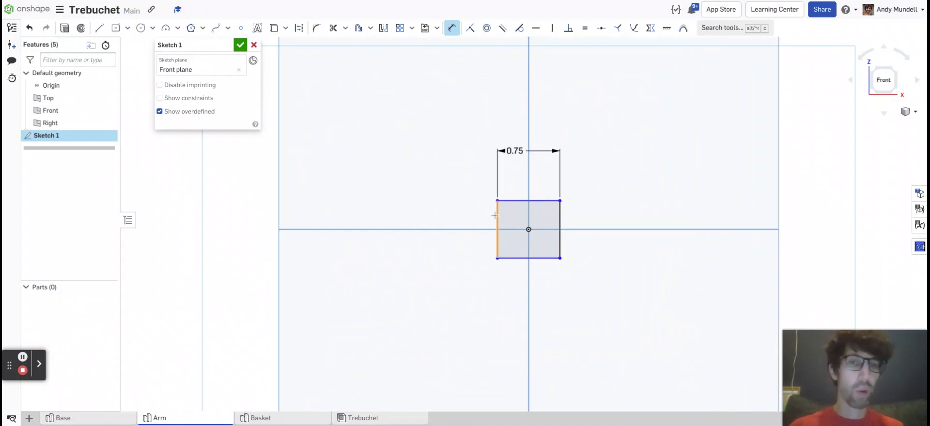
left_click(497, 215)
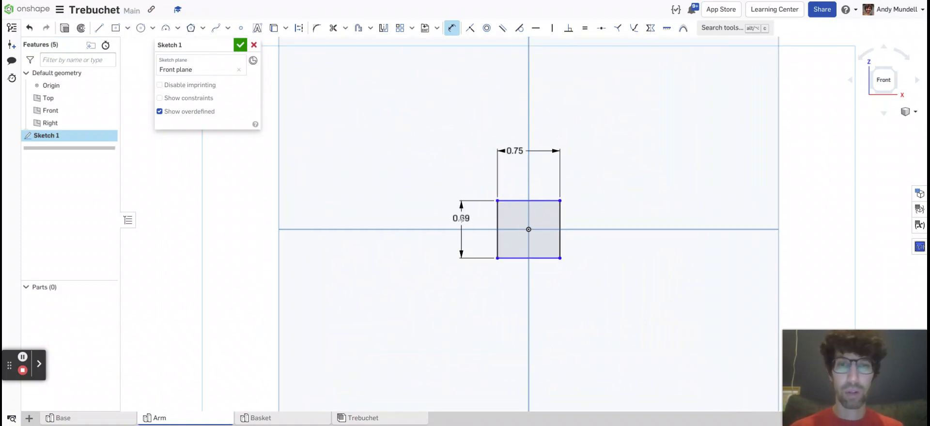
left_click(459, 221)
type("0.75")
key("Return")
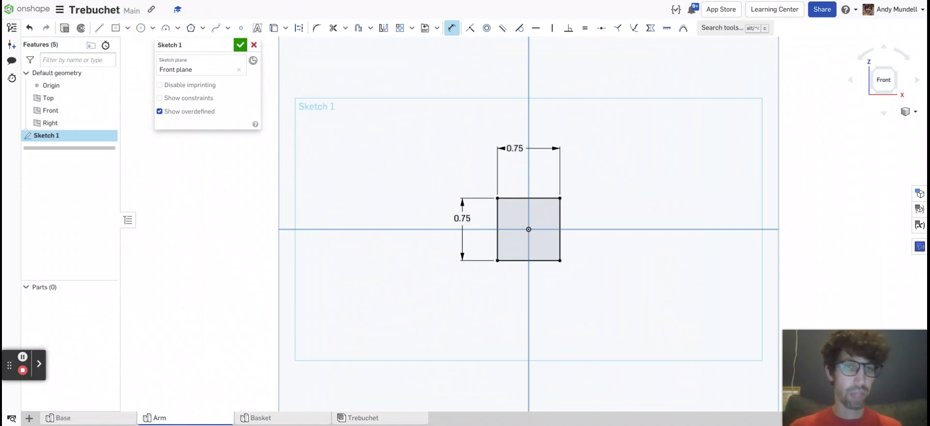
left_click(29, 29)
left_click(29, 29)
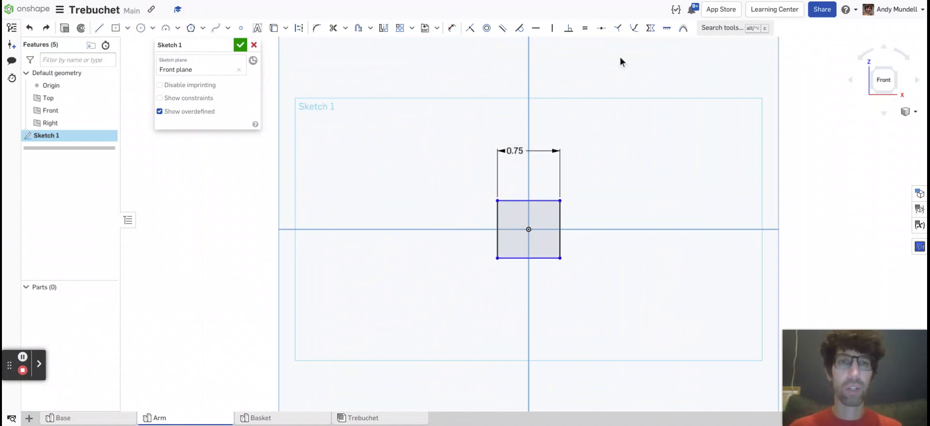
Apply an Equal constraint between the rectangle's upper edge and its vertical side.
left_click(585, 29)
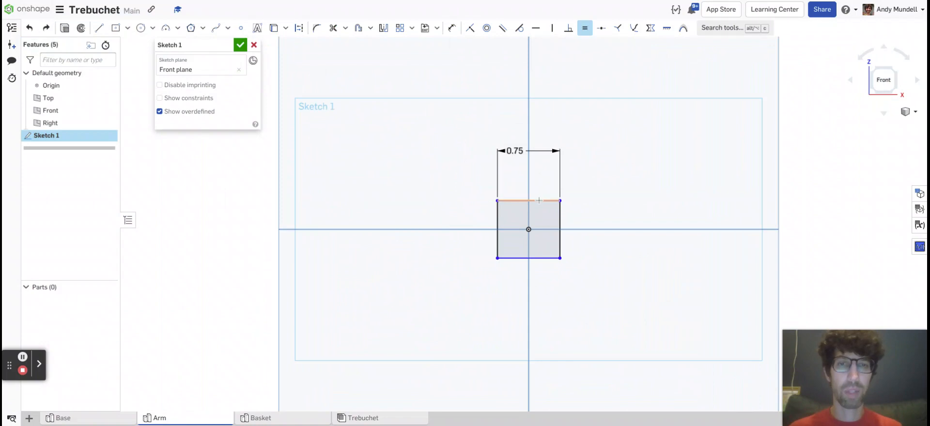
left_click(536, 201)
left_click(498, 220)
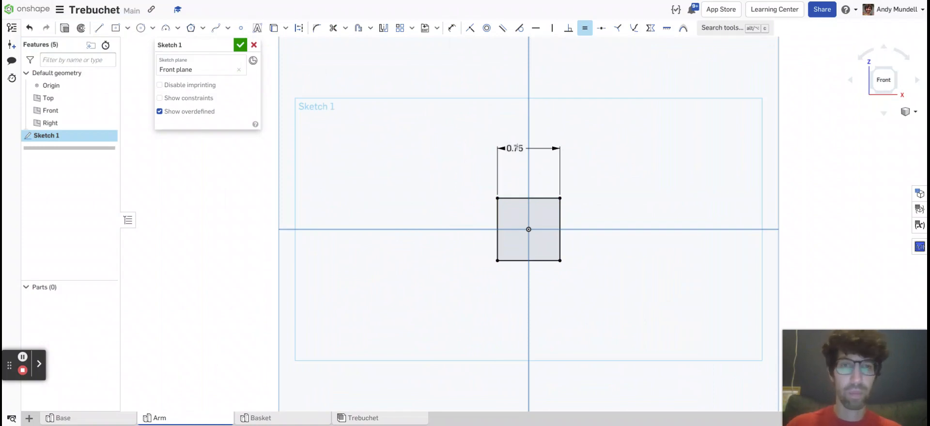
left_click(585, 27)
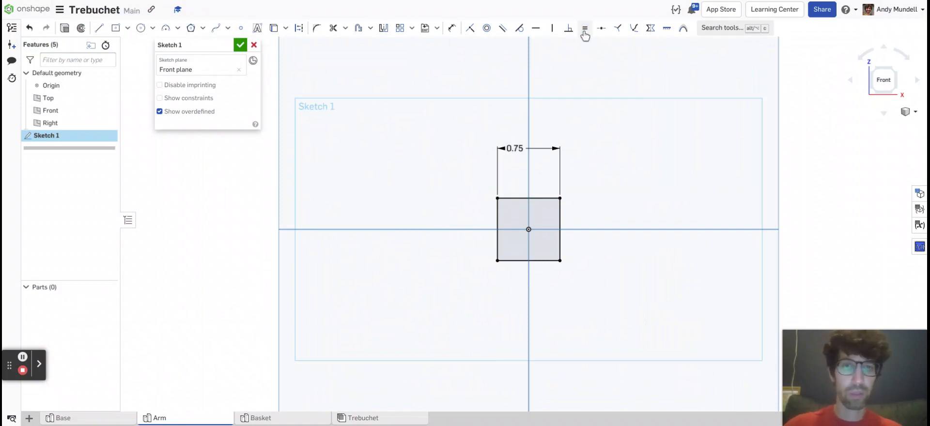
Try changing the square's width dimension to 1 in and undo the change.
double_click(514, 146)
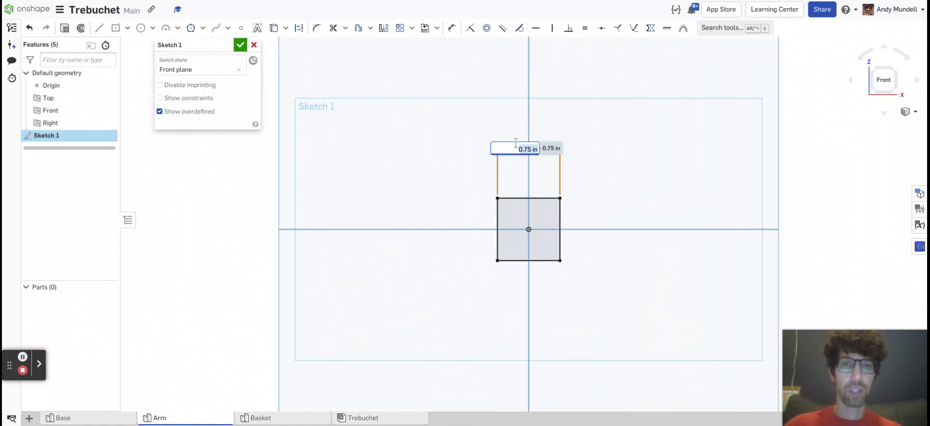
type("1")
key("Return")
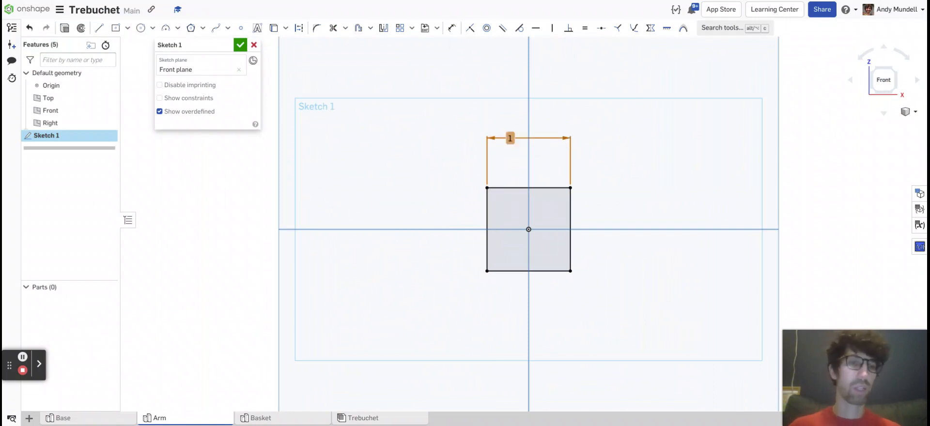
key("ctrl+z")
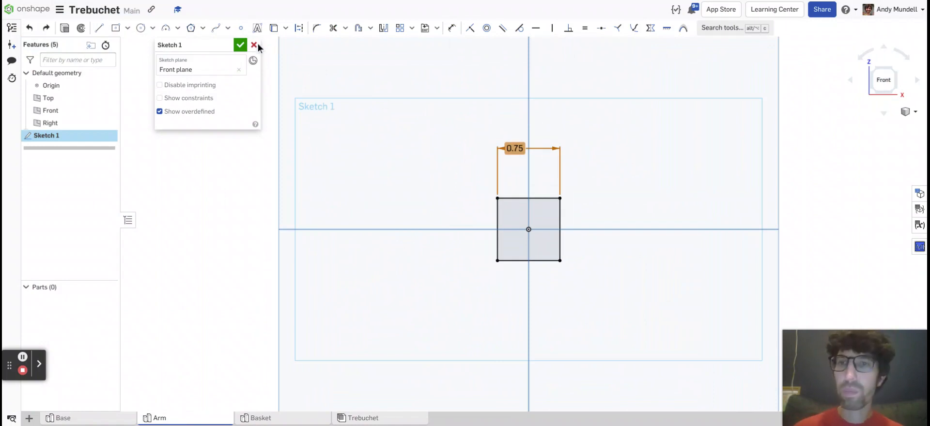
Finish the sketch and extrude the square as a new solid with a blind depth of 15 in.
left_click(241, 46)
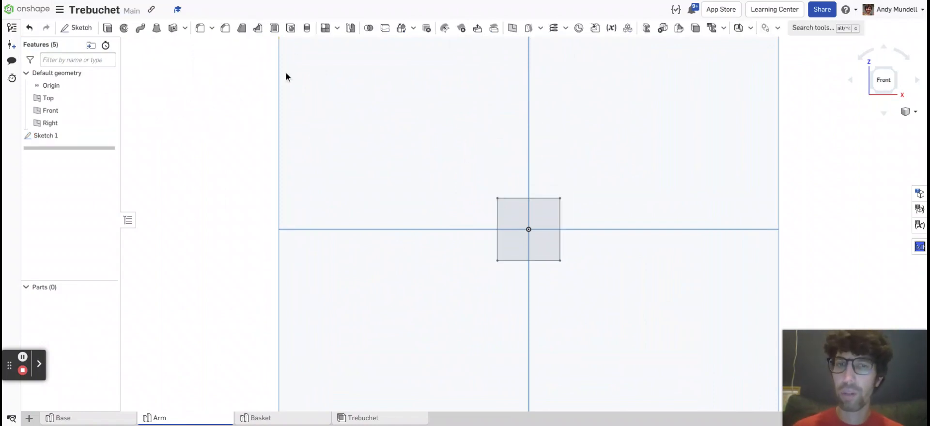
mouse_move(478, 183)
right_mouse_down()
mouse_move(435, 184)
mouse_move(438, 203)
right_mouse_up()
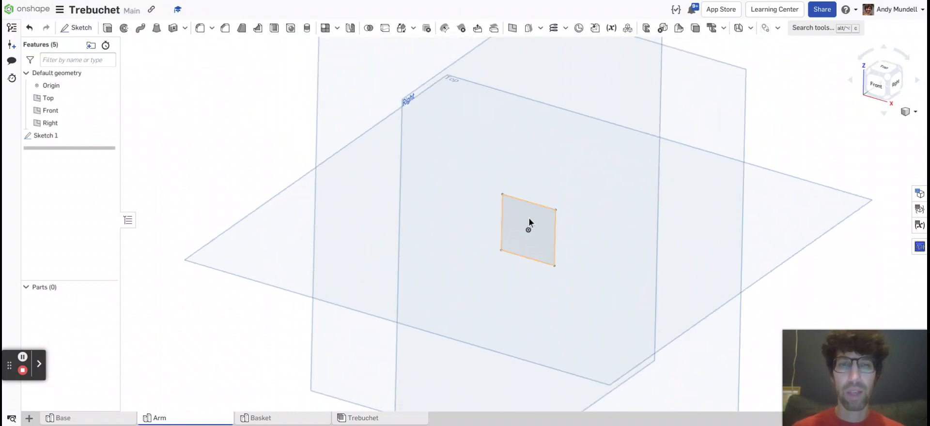
left_click(540, 223)
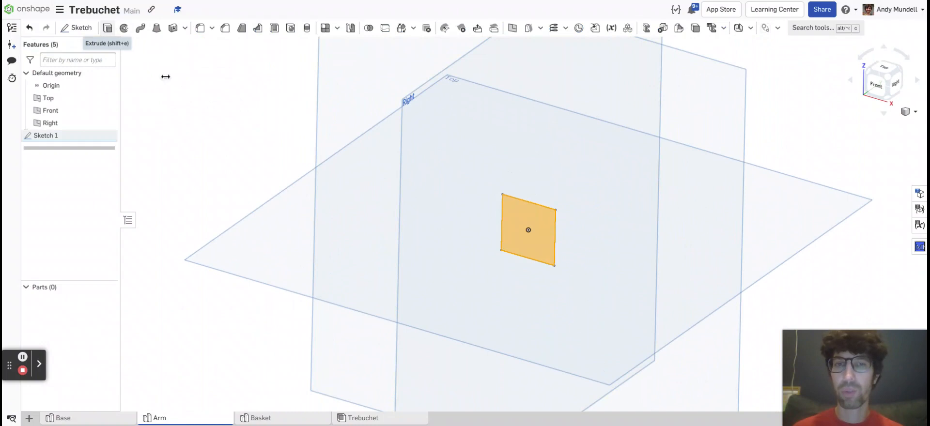
left_click(107, 27)
mouse_move(365, 187)
right_mouse_down()
mouse_move(370, 193)
mouse_move(352, 177)
mouse_move(358, 187)
right_mouse_up()
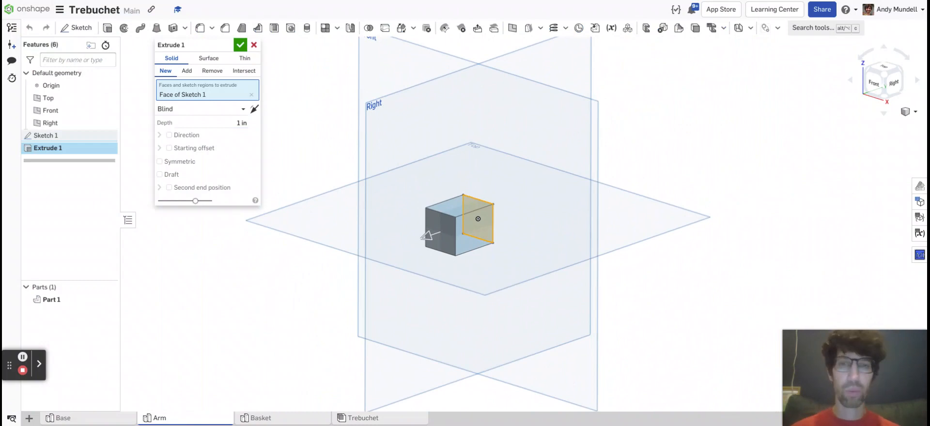
scroll(350, 219, "down", 4)
middle_click_drag(338, 194, 512, 161)
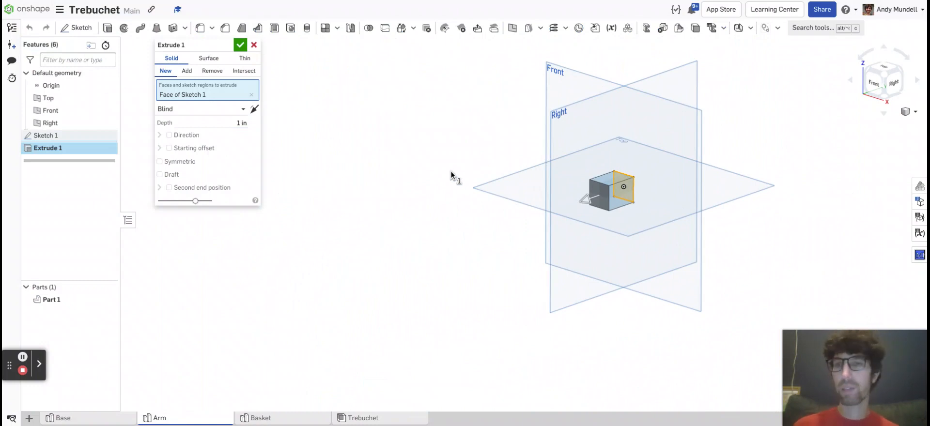
left_click(231, 121)
type("15")
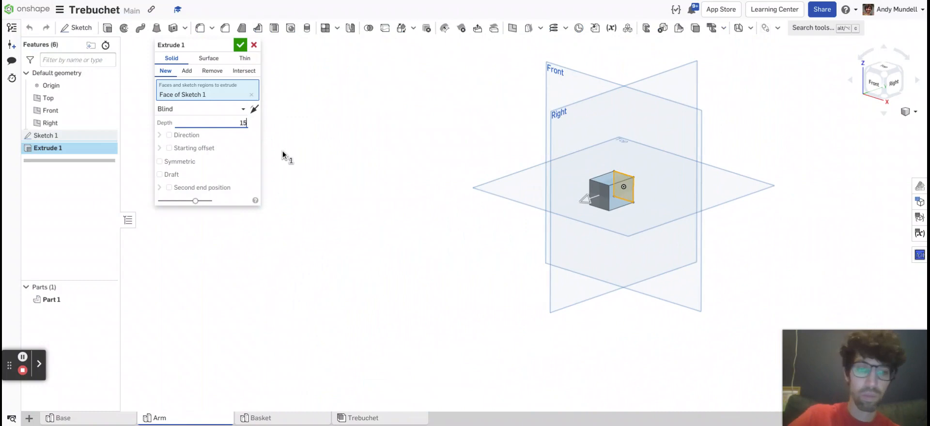
key("Return")
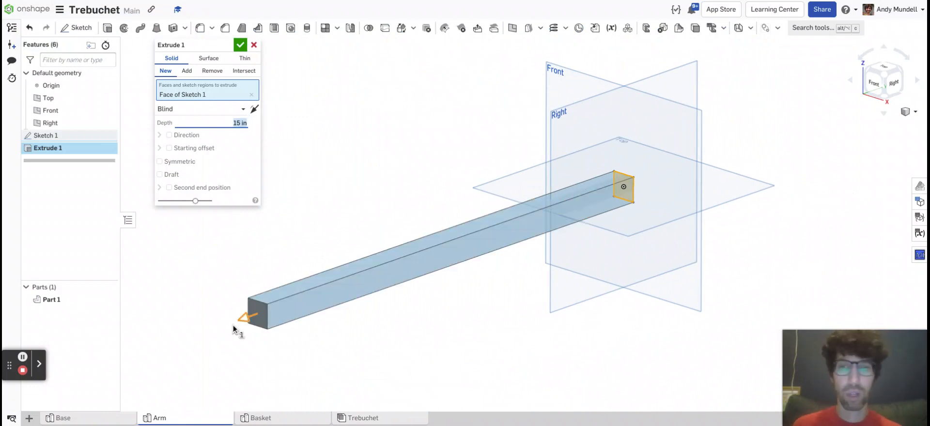
left_click(241, 45)
Start a new sketch on the arm's long side face parallel to the Right plane and view it straight on.
right_click_drag(295, 139, 299, 164)
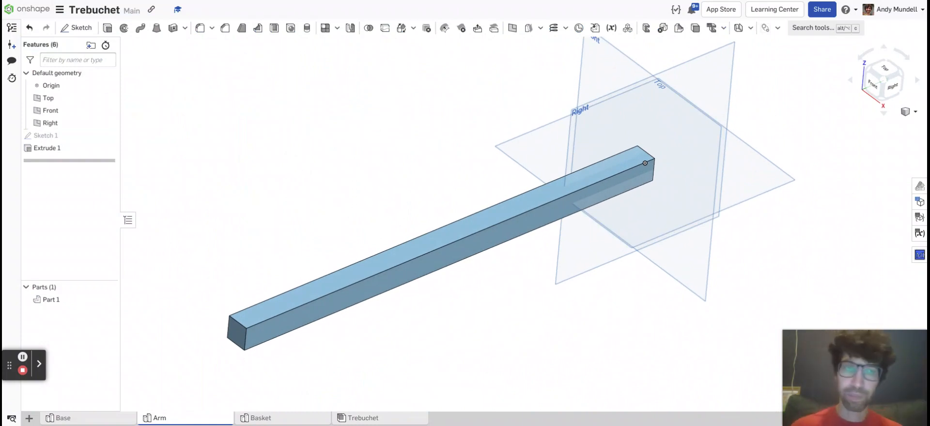
right_click_drag(412, 171, 388, 150)
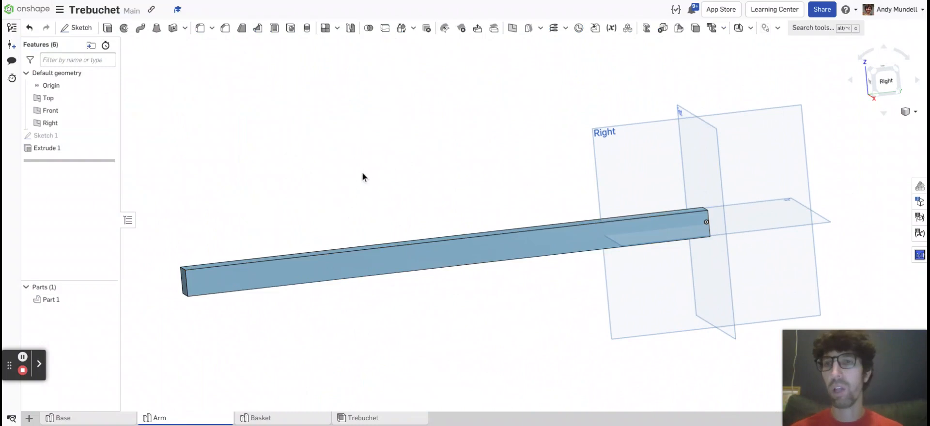
right_click_drag(364, 169, 374, 173)
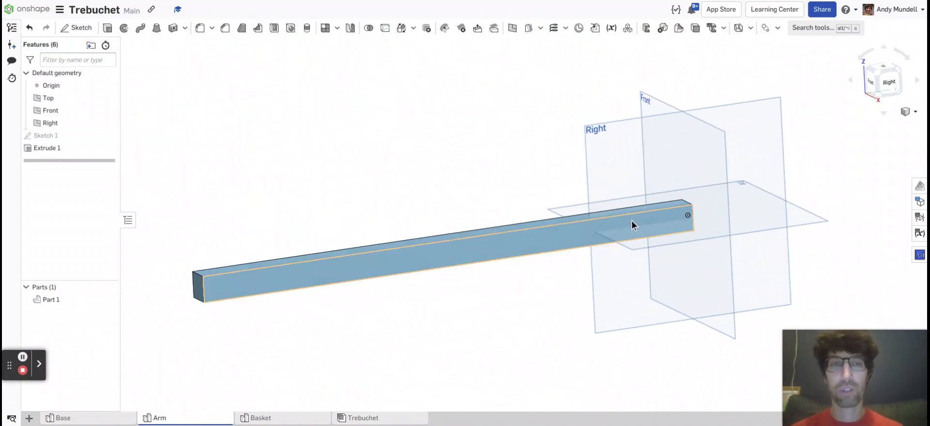
left_click(80, 30)
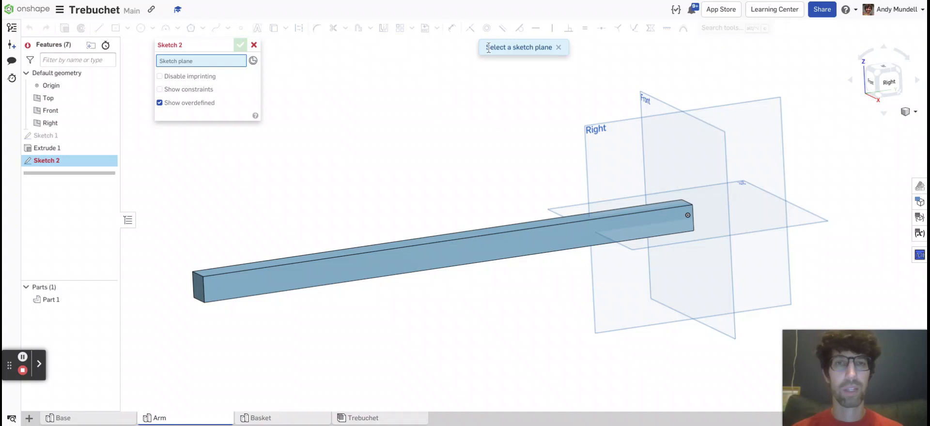
left_click(467, 254)
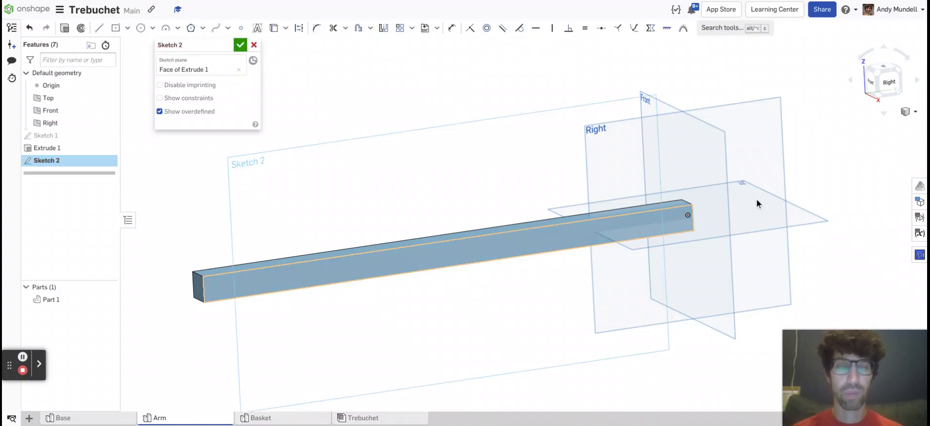
left_click(892, 88)
scroll(546, 158, "down", 1)
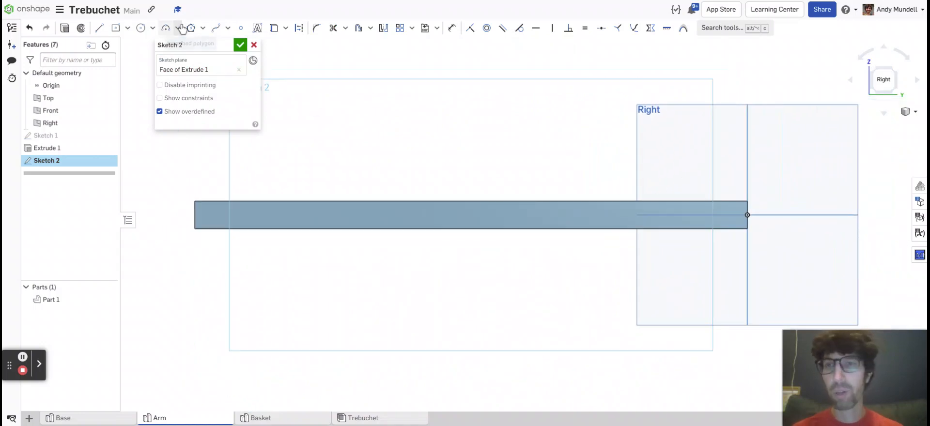
Sketch a circle about 0.32 in in diameter on the arm's centreline, a few inches from the origin end.
left_click(141, 29)
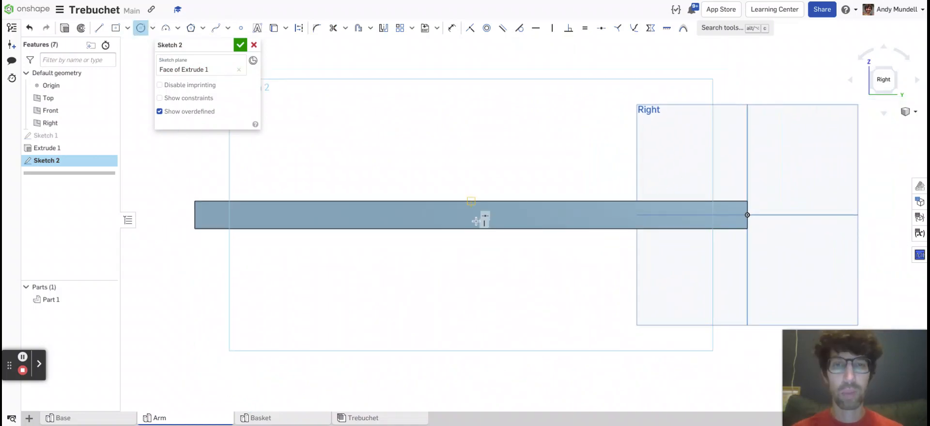
scroll(567, 219, "up", 2)
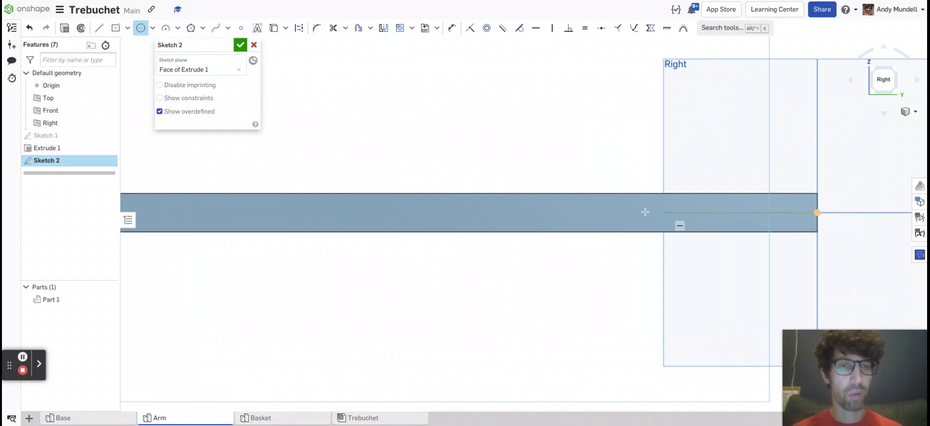
left_click(612, 212)
left_click(616, 206)
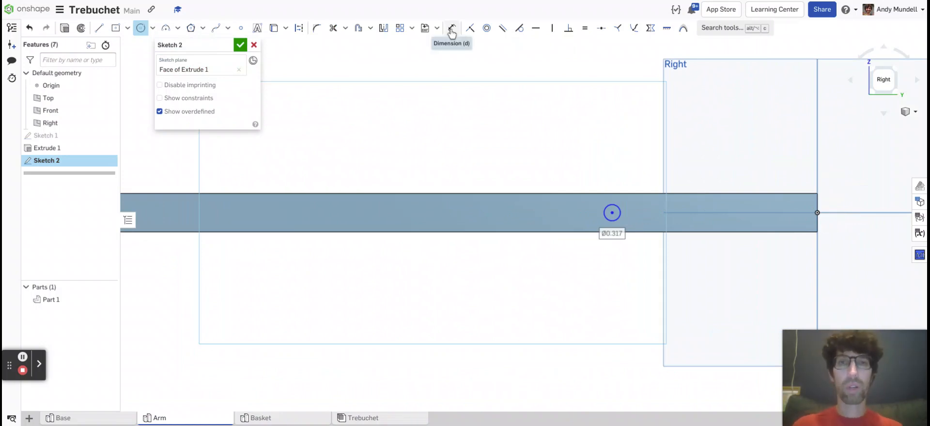
Dimension the circle's diameter as 0.25 in.
left_click(452, 29)
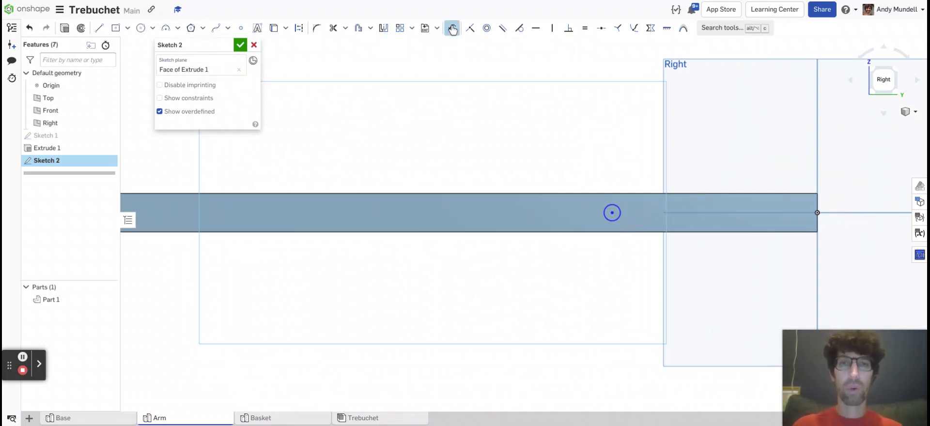
left_click(610, 205)
left_click(631, 172)
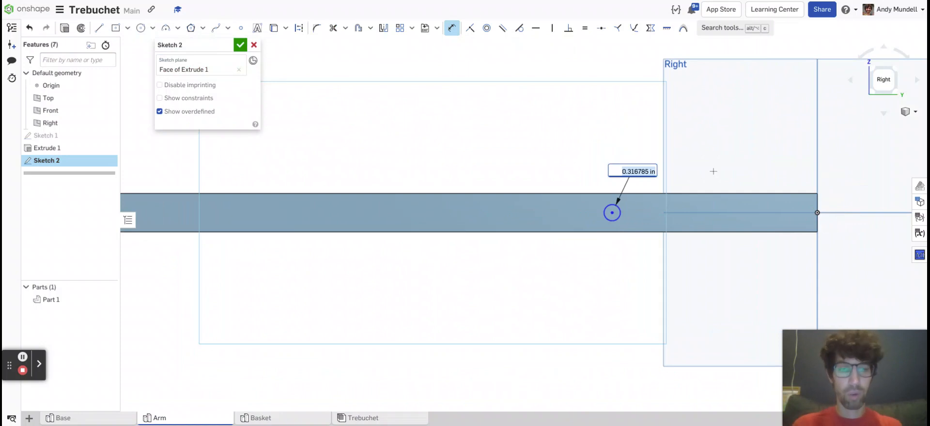
type("0.25")
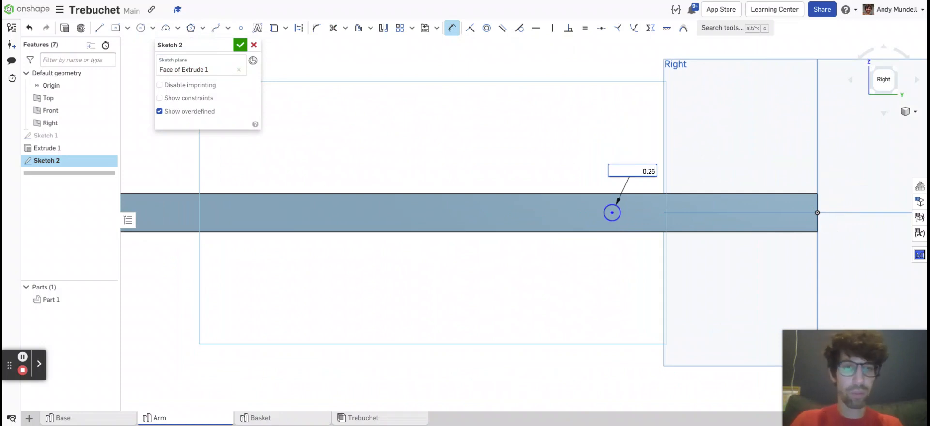
key("Return")
scroll(596, 151, "down", 2)
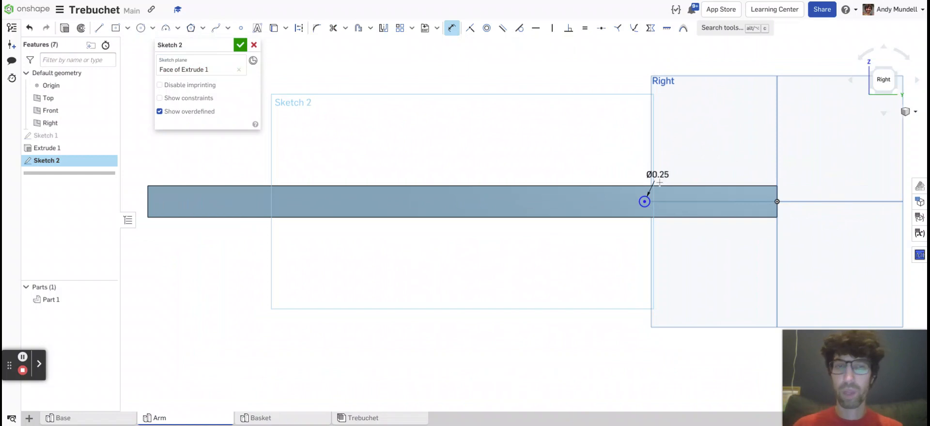
Move the circle along the arm's centreline to about 3.56 in from the origin end.
scroll(620, 200, "up", 4)
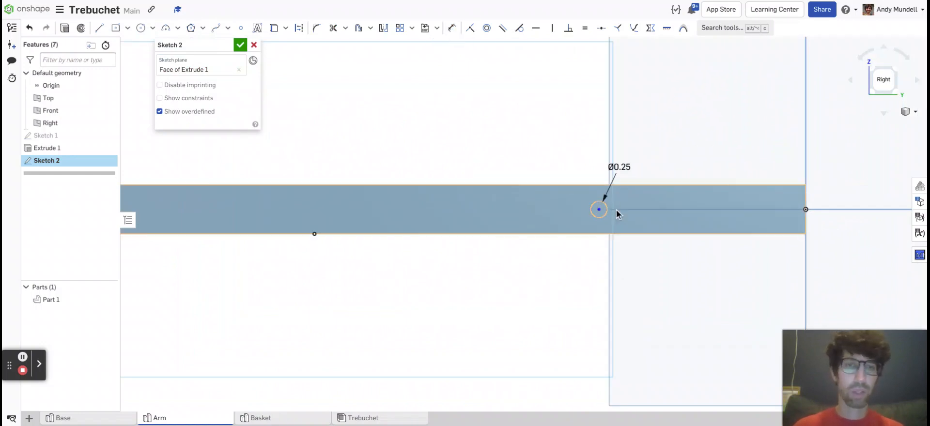
mouse_move(600, 209)
left_mouse_down()
mouse_move(571, 216)
mouse_move(559, 260)
mouse_move(626, 230)
mouse_move(718, 237)
mouse_move(542, 232)
mouse_move(614, 231)
mouse_move(574, 226)
left_mouse_up()
scroll(571, 220, "down", 3)
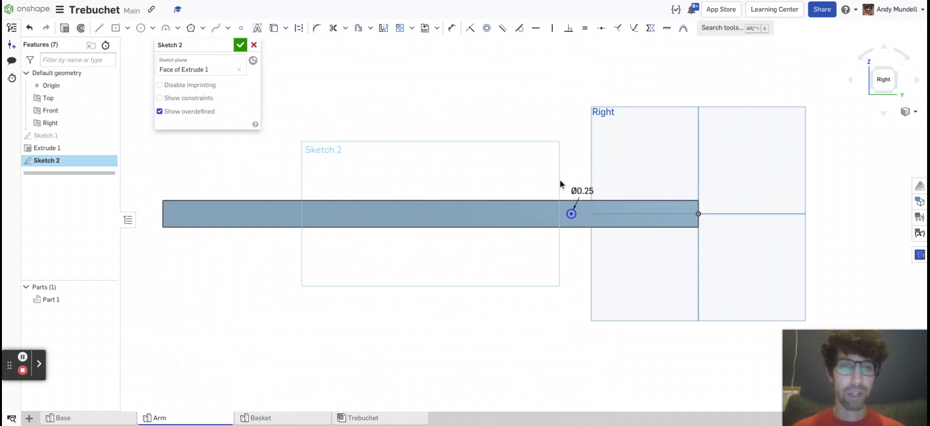
scroll(562, 188, "up", 1)
scroll(378, 102, "down", 1)
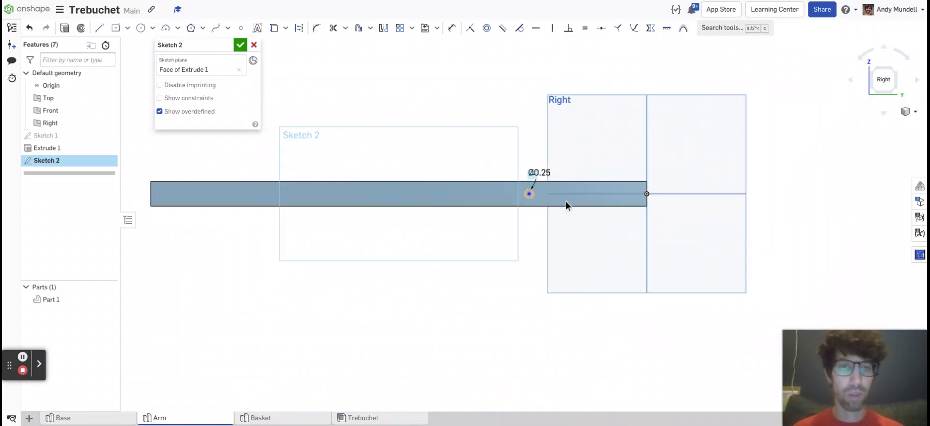
Dimension the circle's centre 4 in horizontally from the origin at the arm's end.
left_click(452, 27)
scroll(536, 185, "up", 3)
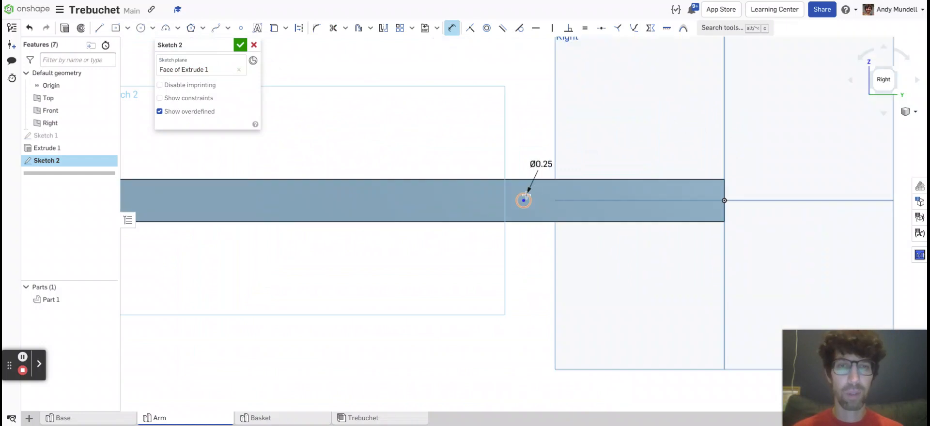
left_click(521, 201)
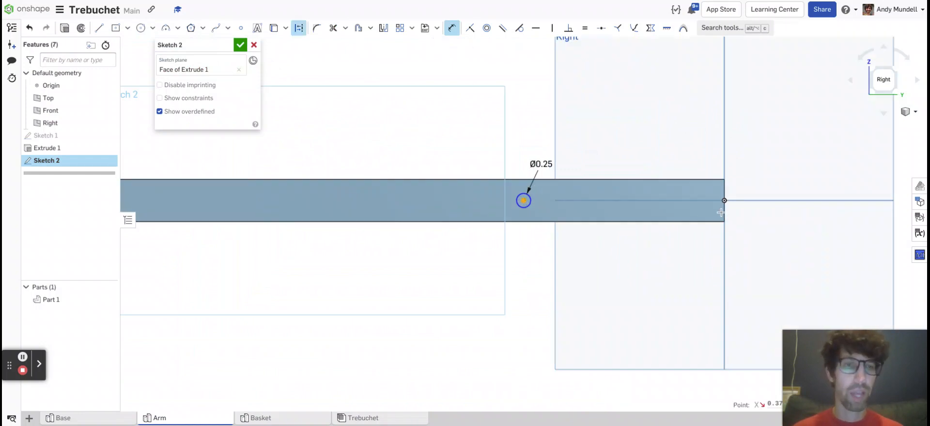
left_click(723, 201)
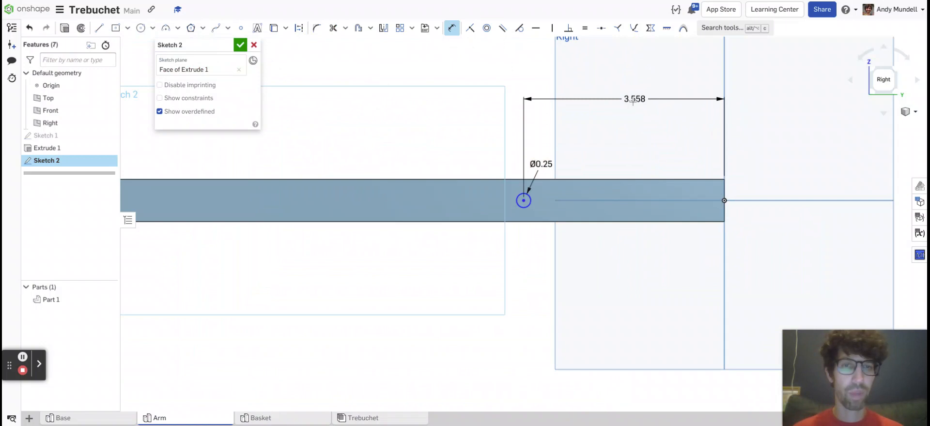
left_click(697, 117)
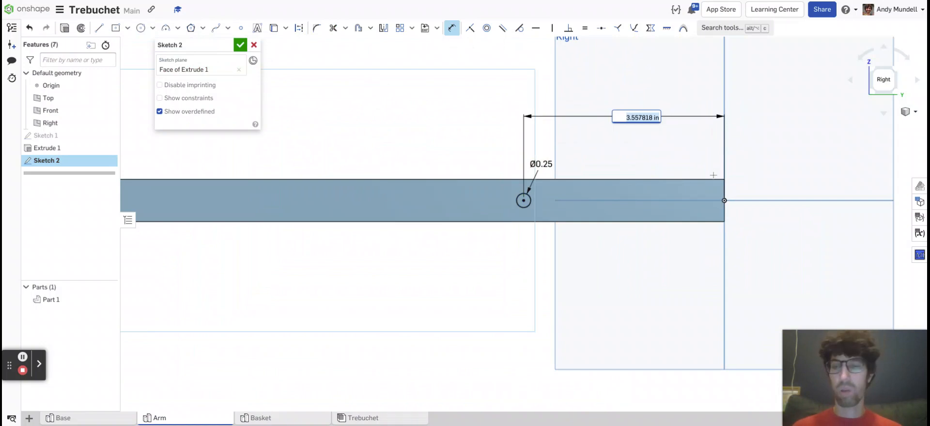
type("4")
key("Return")
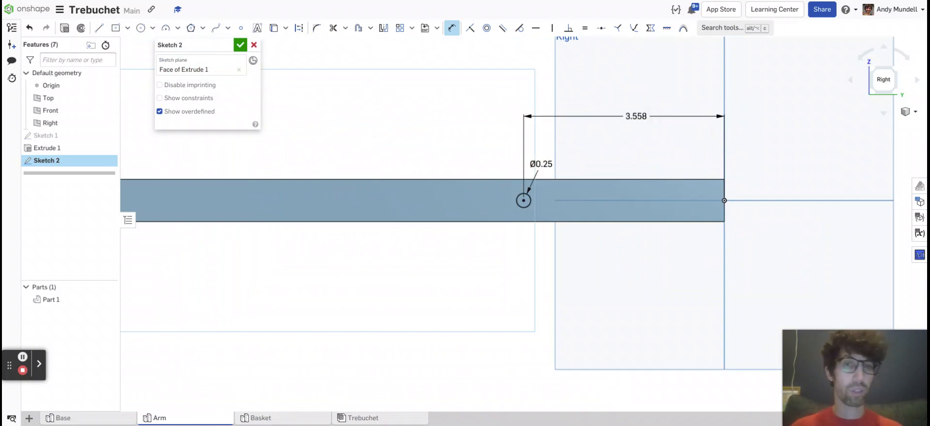
scroll(661, 180, "down", 3)
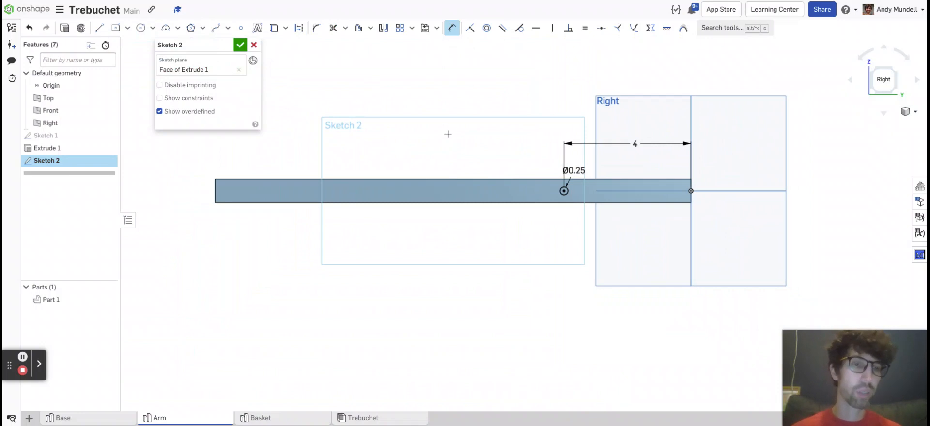
Sketch a second circle on the arm's centreline near the origin end with a diameter of 0.25 in.
middle_click_drag(448, 134, 481, 143)
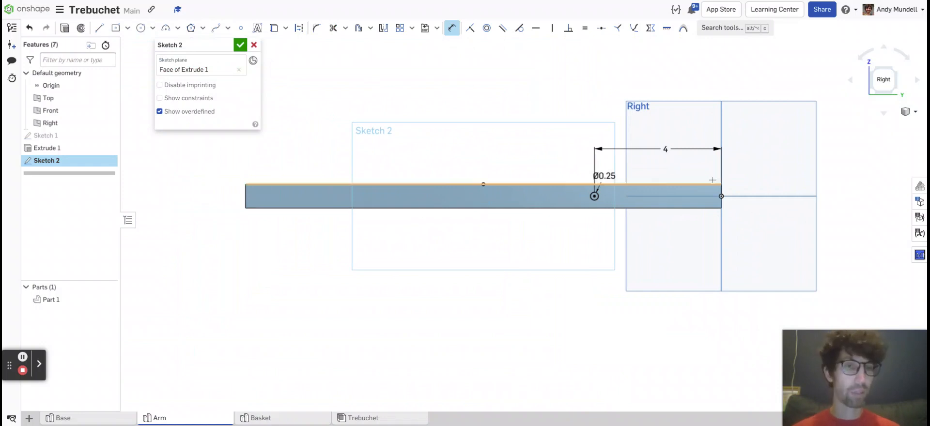
scroll(716, 194, "up", 4)
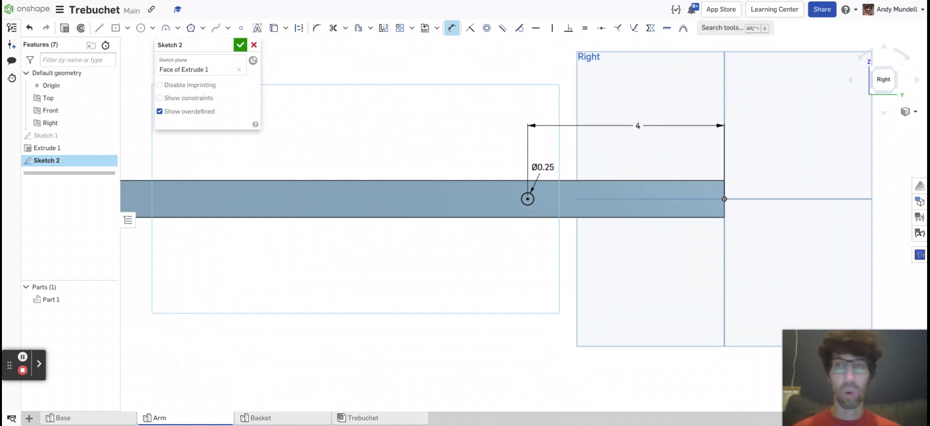
left_click(140, 27)
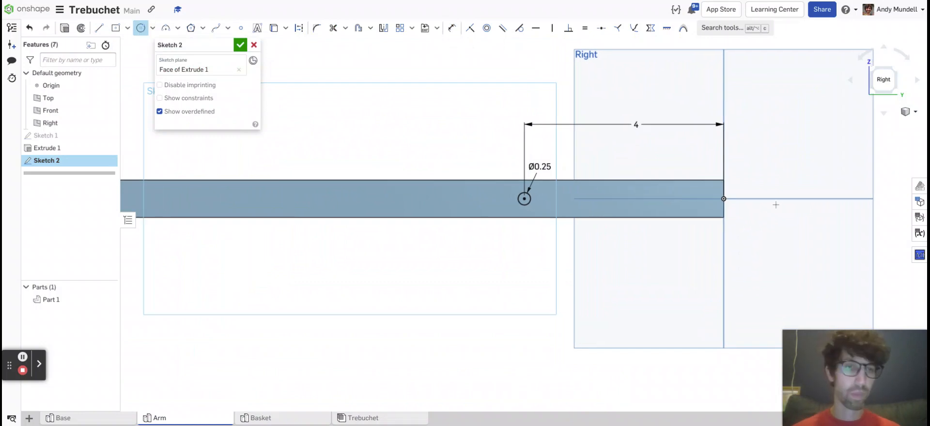
scroll(772, 209, "up", 3)
left_click(667, 192)
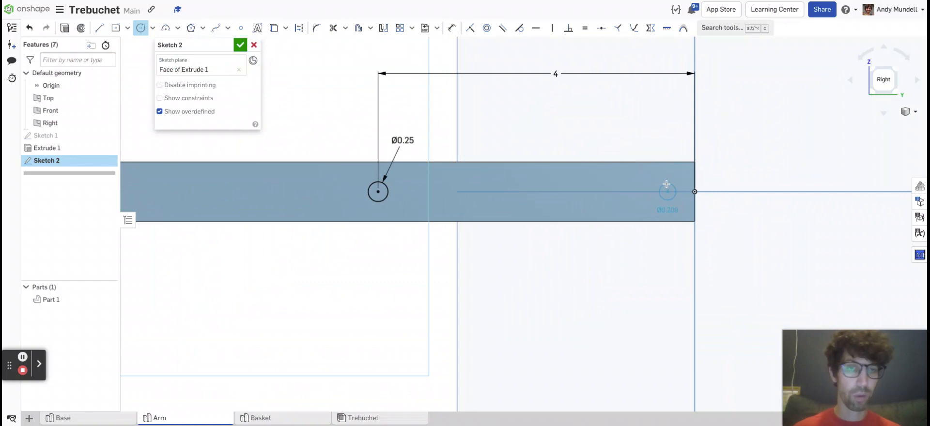
left_click(667, 184)
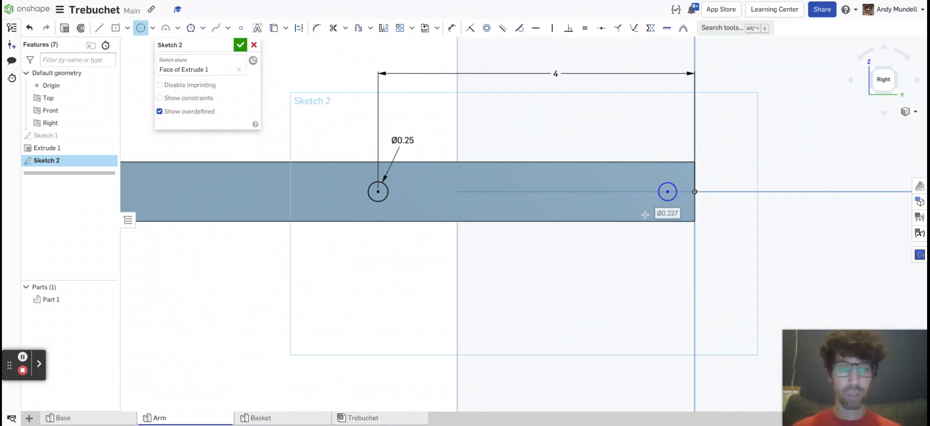
type("0")
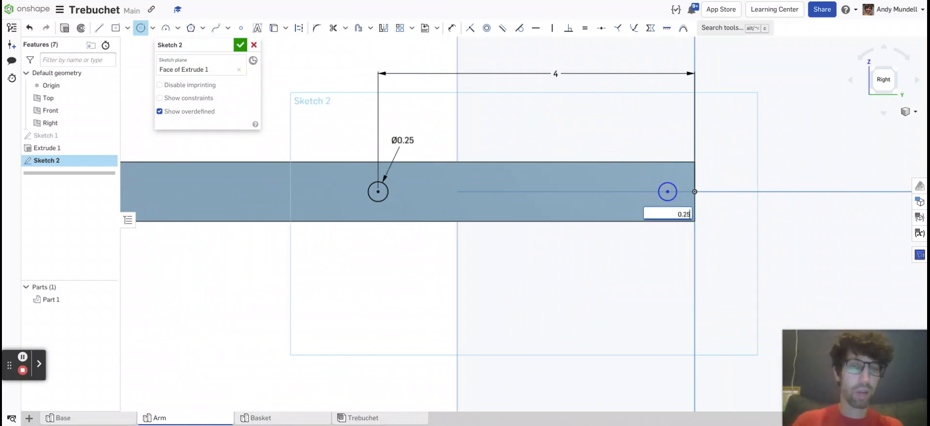
type(".25")
key("Return")
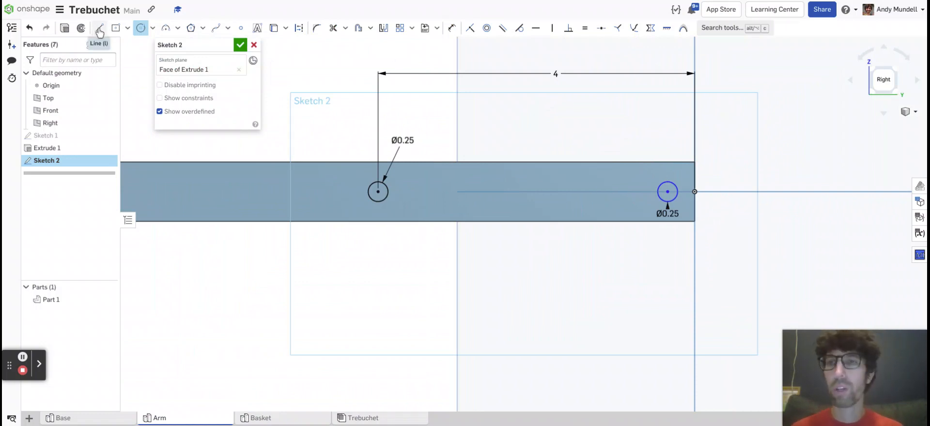
Dimension the second circle's centre 0.5 in from the arm's end edge and finish the sketch.
left_click(452, 29)
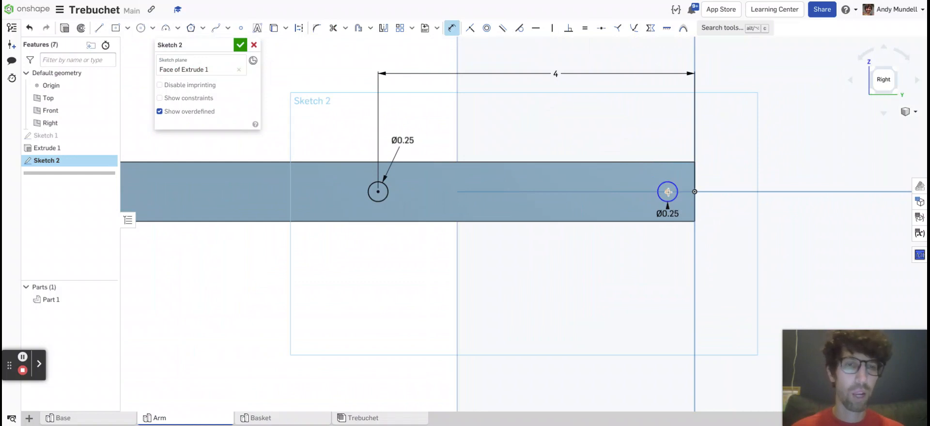
left_click(693, 180)
left_click(667, 192)
left_click(678, 123)
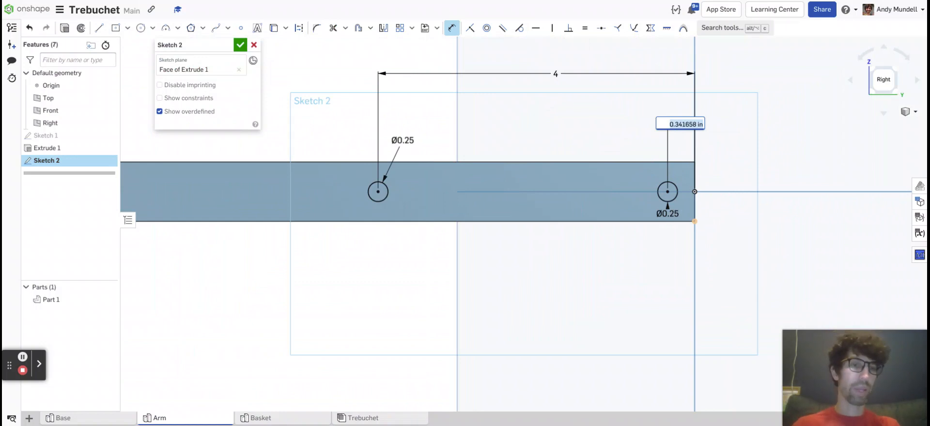
type("0.5")
key("Return")
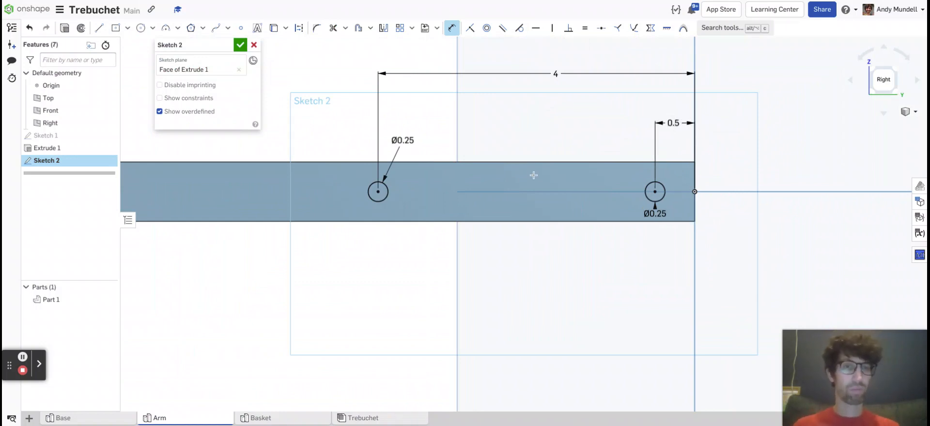
scroll(322, 136, "down", 5)
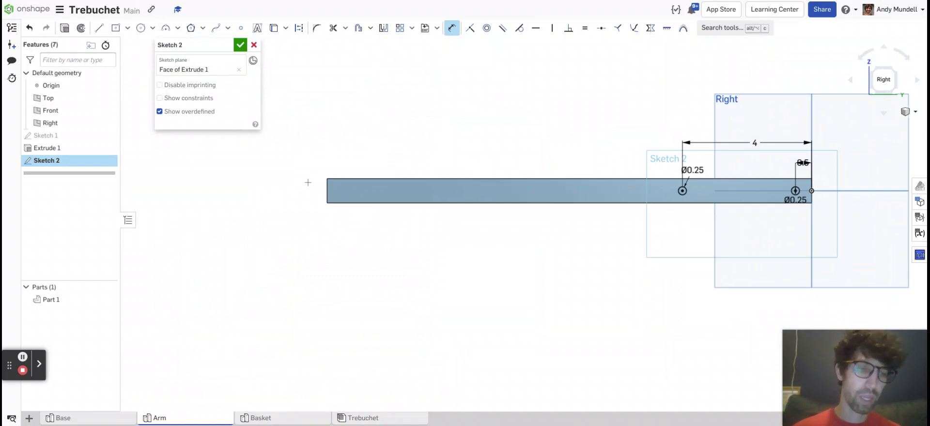
middle_click_drag(713, 142, 550, 158)
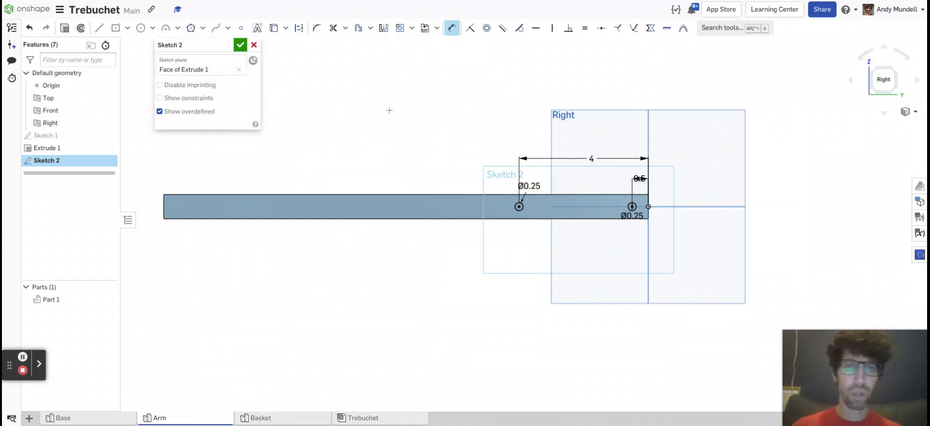
left_click(241, 45)
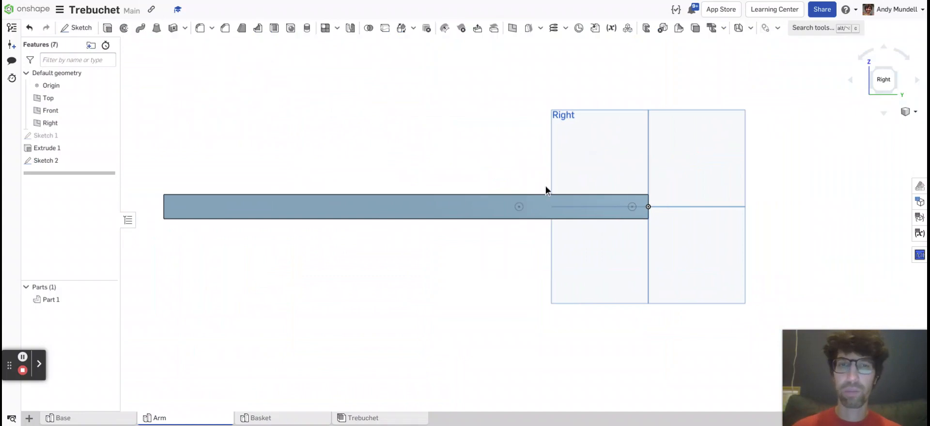
Start an extrusion of both 0.25 in circle regions on the arm and set it to remove material.
scroll(518, 202, "up", 8)
scroll(533, 230, "up", 3)
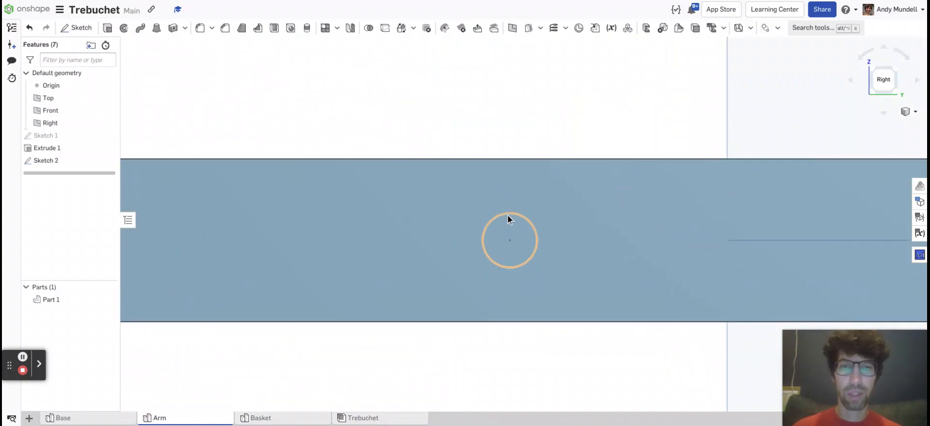
scroll(506, 233, "down", 5)
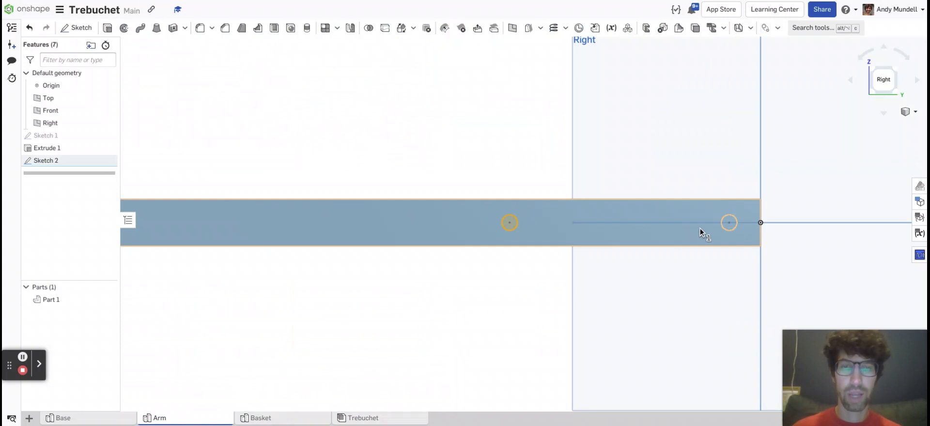
scroll(731, 223, "up", 5)
left_click(725, 206)
scroll(492, 154, "down", 5)
middle_click_drag(319, 88, 503, 136)
right_click_drag(504, 136, 508, 143)
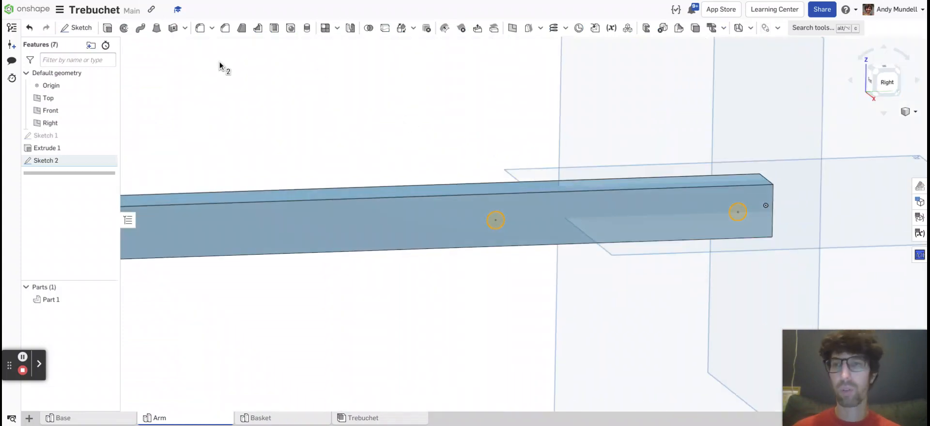
left_click(108, 28)
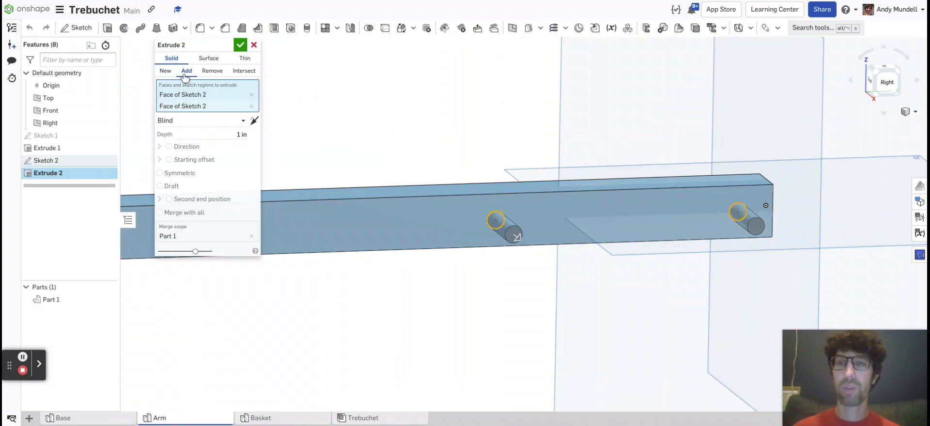
left_click(218, 77)
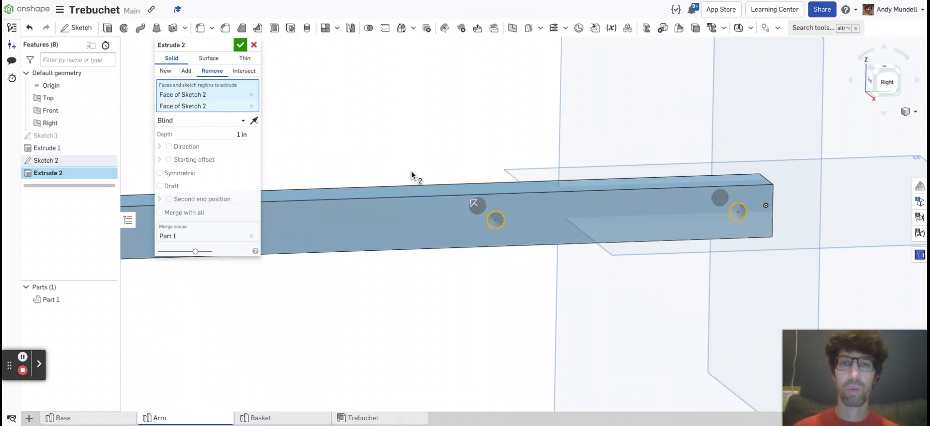
Set the blind depth of the hole cut to 0.75 in.
right_click_drag(449, 122, 369, 226)
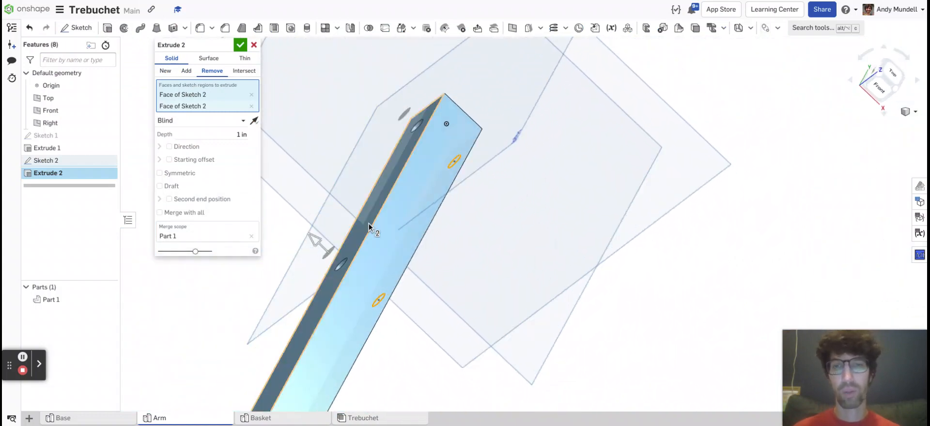
left_click(236, 134)
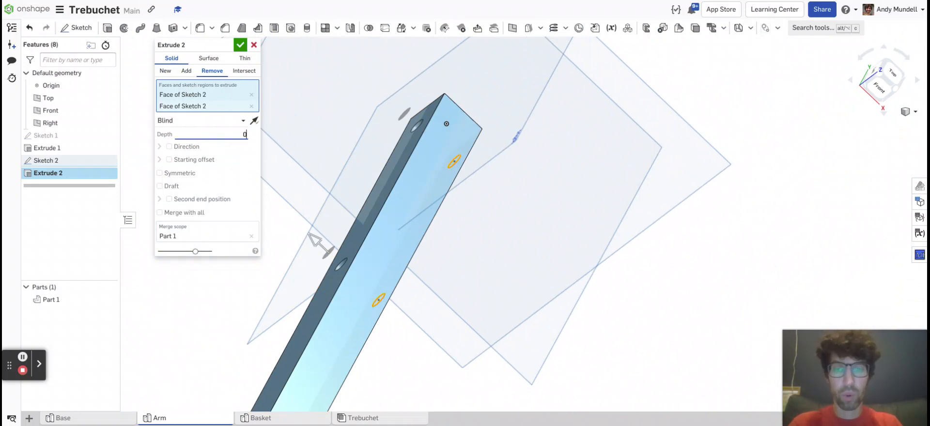
type("0.75")
key("Return")
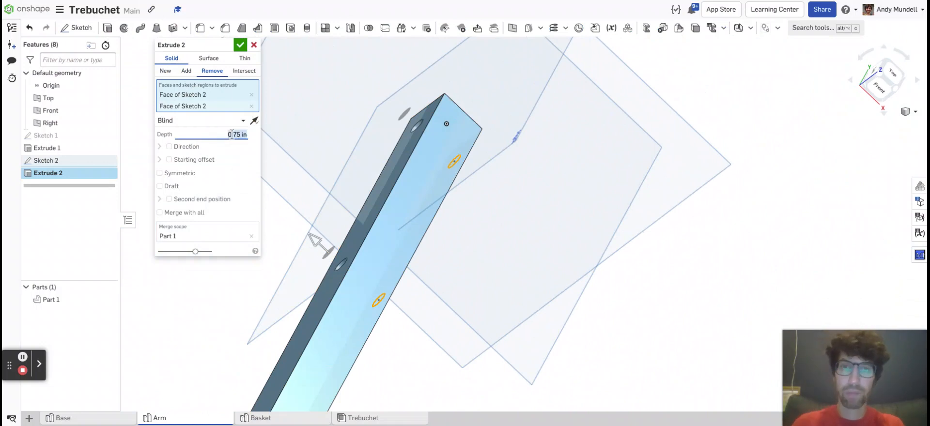
Change the hole cut's end type to Up to face, ending at the arm's opposite side face, and accept the extrusion.
right_click_drag(376, 149, 418, 158)
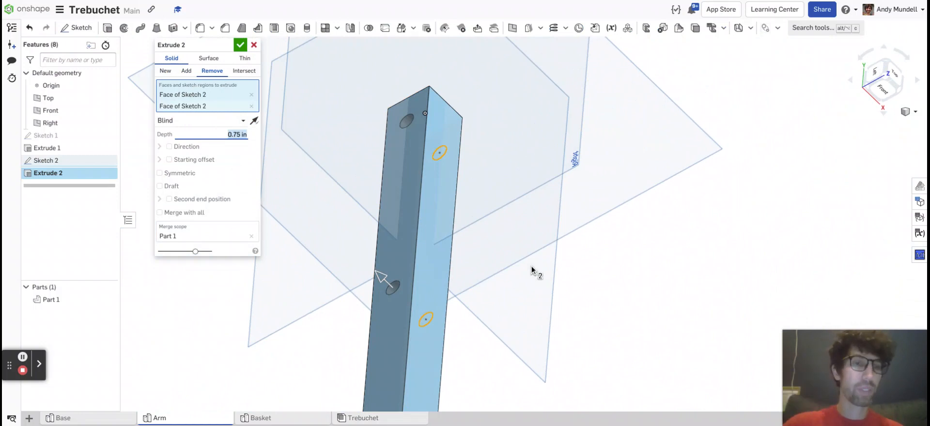
left_click(196, 124)
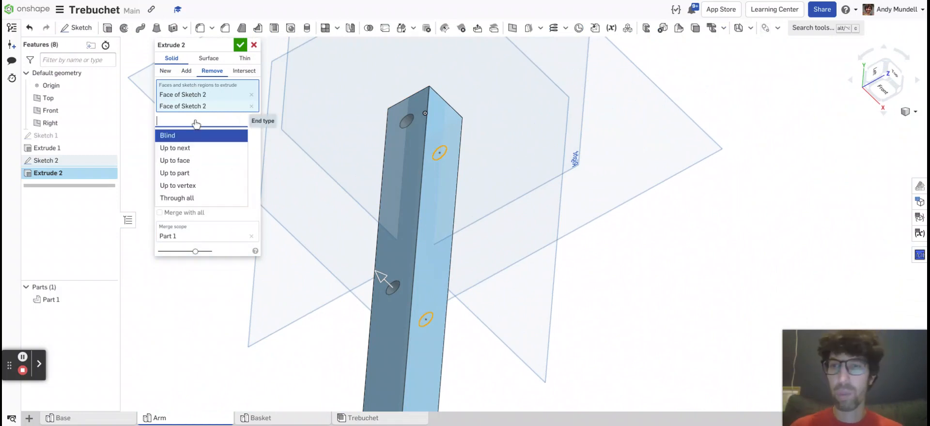
left_click(182, 161)
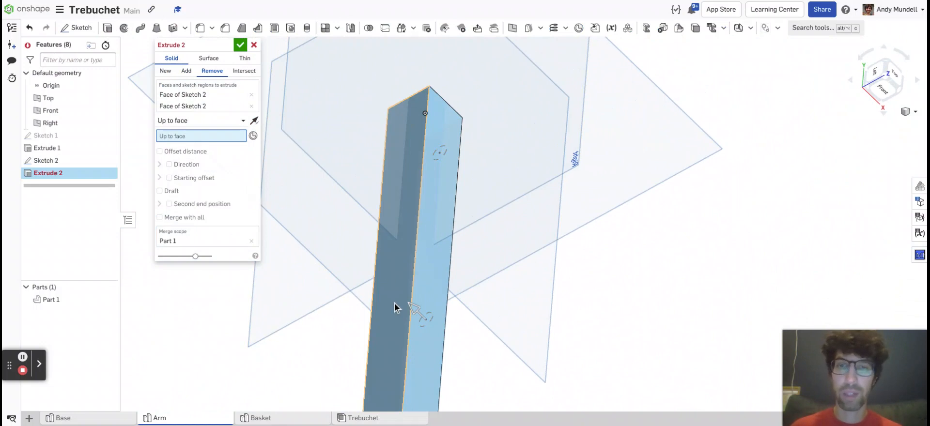
left_click(395, 301)
right_click_drag(385, 275, 363, 264)
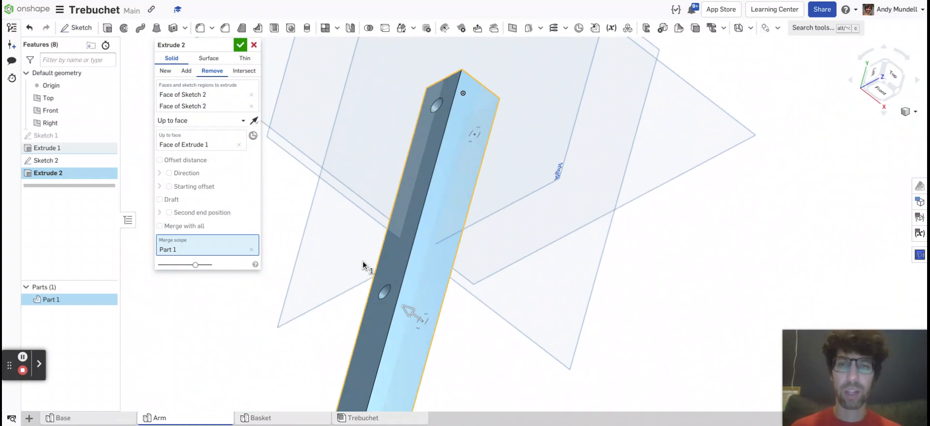
left_click(239, 46)
right_click_drag(244, 198, 468, 150)
left_click(896, 83)
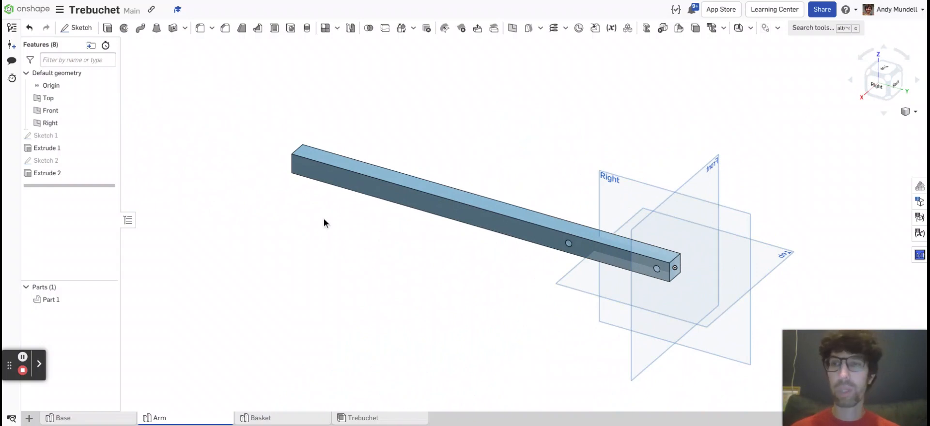
Edit the arm's base extrusion and set its depth to 18 in.
double_click(56, 149)
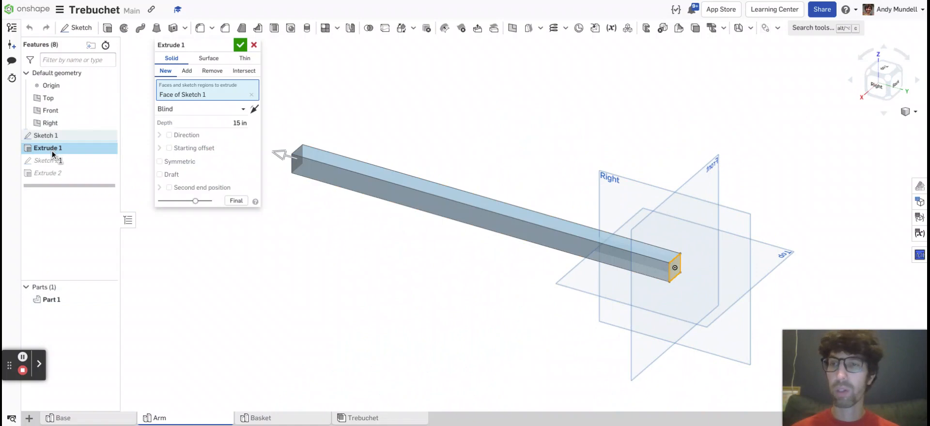
left_click(222, 123)
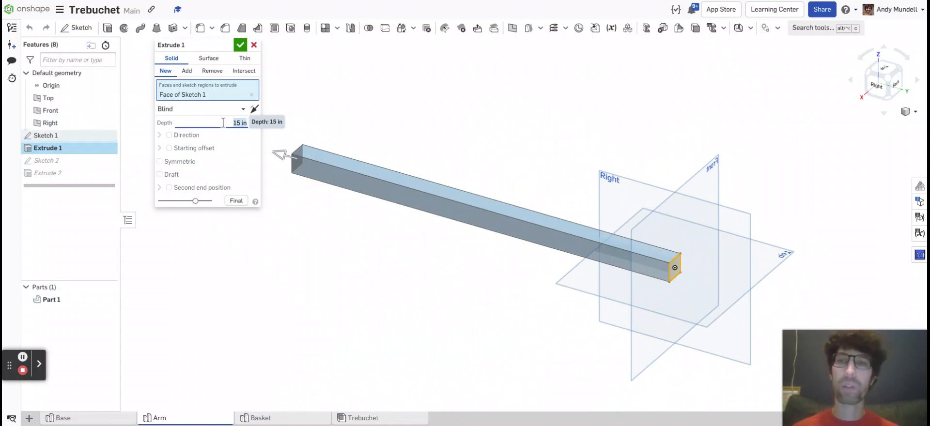
type("18")
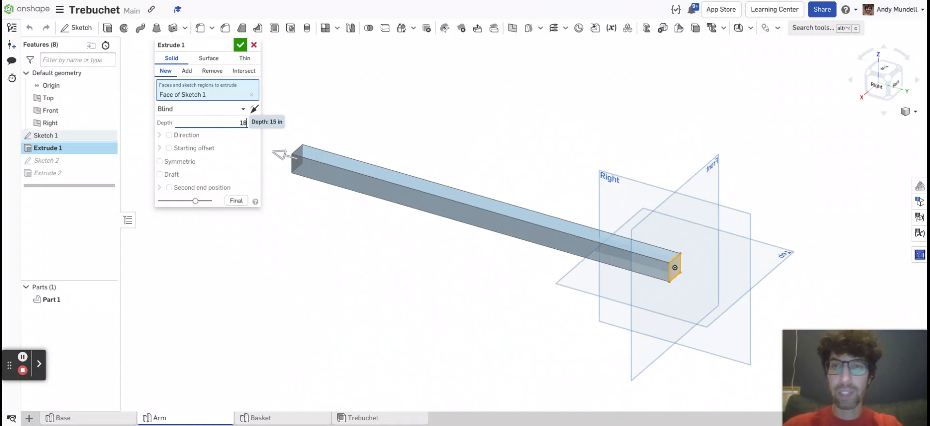
left_click(241, 45)
right_click_drag(284, 275, 311, 274)
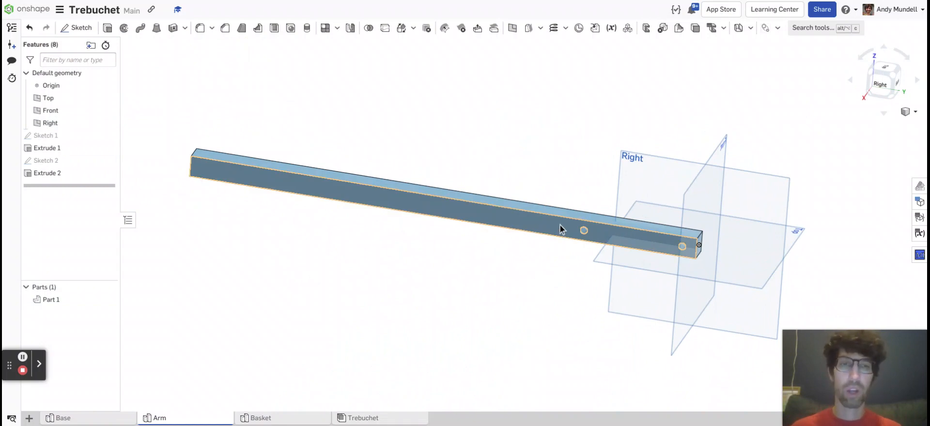
Edit the hole sketch to set the farther hole's distance from the arm's origin end to 5 in.
double_click(47, 160)
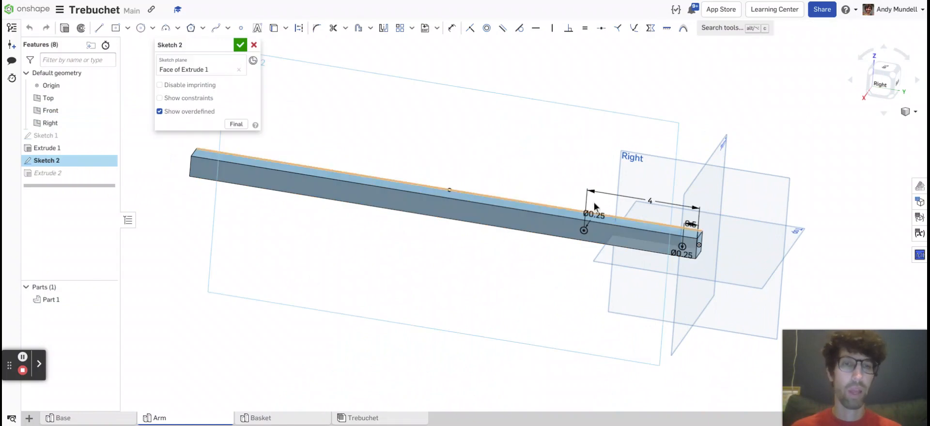
double_click(654, 200)
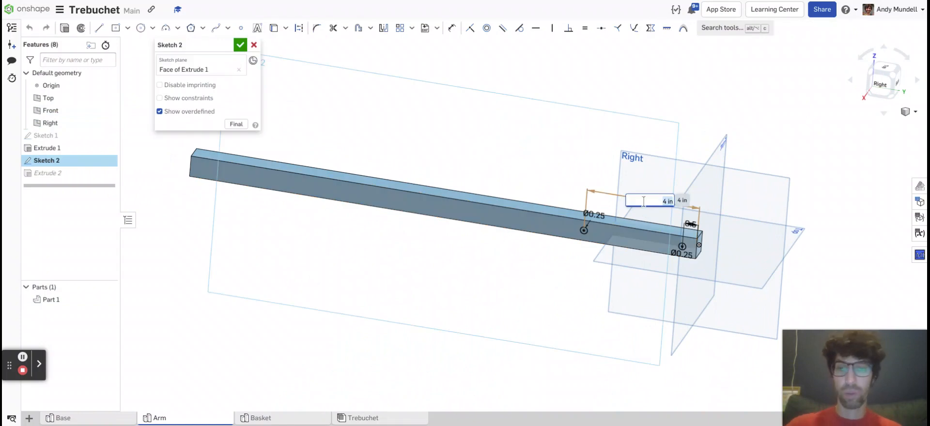
type("5")
key("Return")
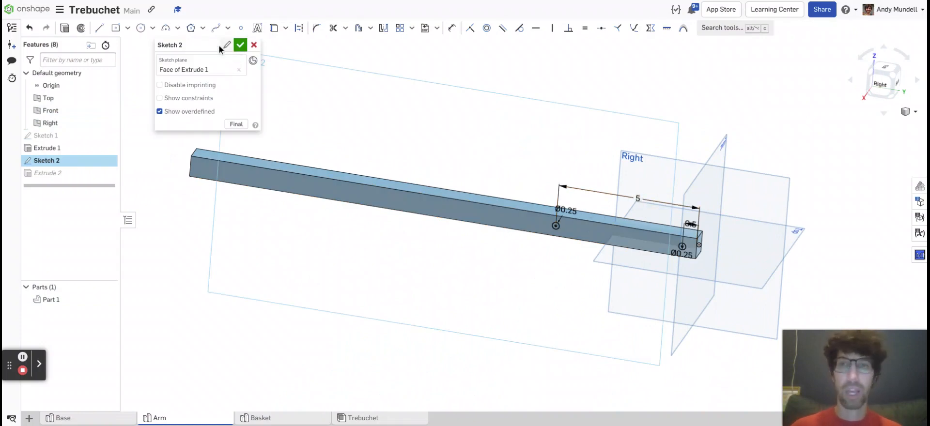
left_click(240, 44)
mouse_move(526, 210)
right_mouse_down()
mouse_move(502, 203)
mouse_move(530, 198)
mouse_move(543, 211)
mouse_move(533, 197)
mouse_move(520, 213)
right_mouse_up()
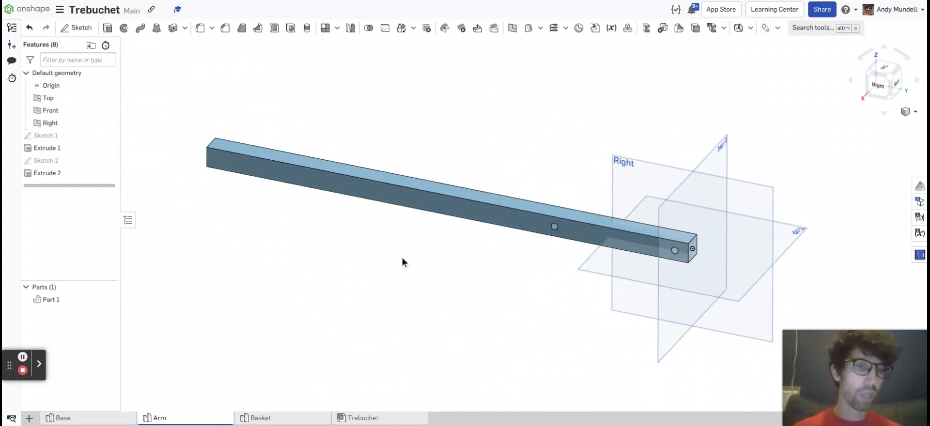